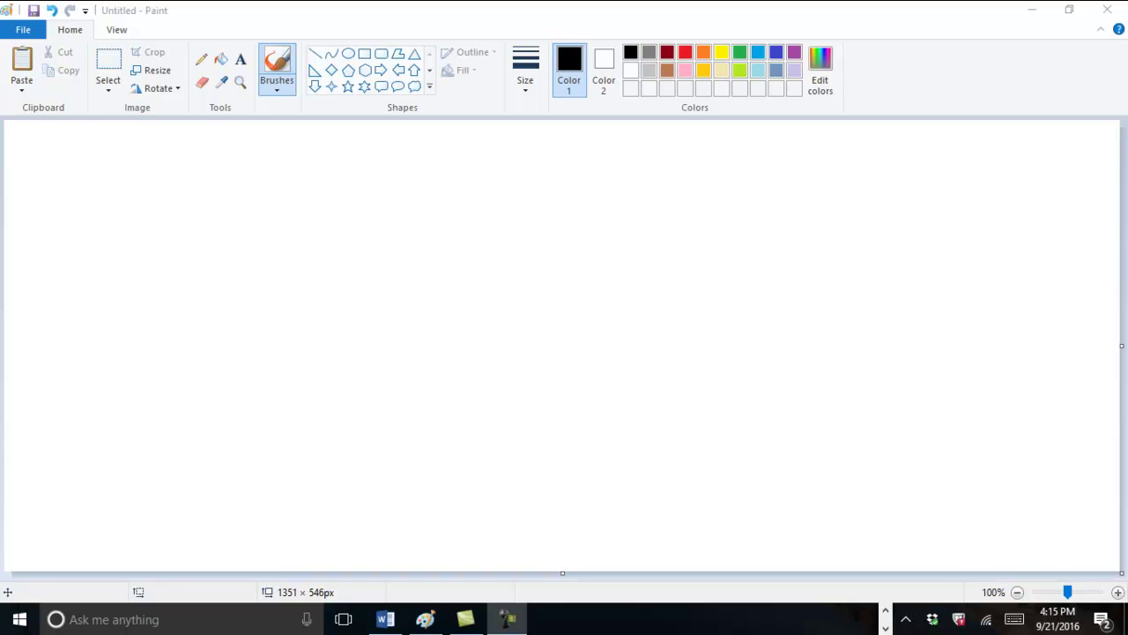
# - Draw the first tube in black with a purple pellet and light-blue liquid
pyautogui.moveTo(31, 139)
pyautogui.mouseDown()
pyautogui.moveTo(33, 228)
pyautogui.moveTo(61, 269)
pyautogui.moveTo(83, 238)
pyautogui.moveTo(87, 152)
pyautogui.moveTo(32, 142)
pyautogui.mouseUp()
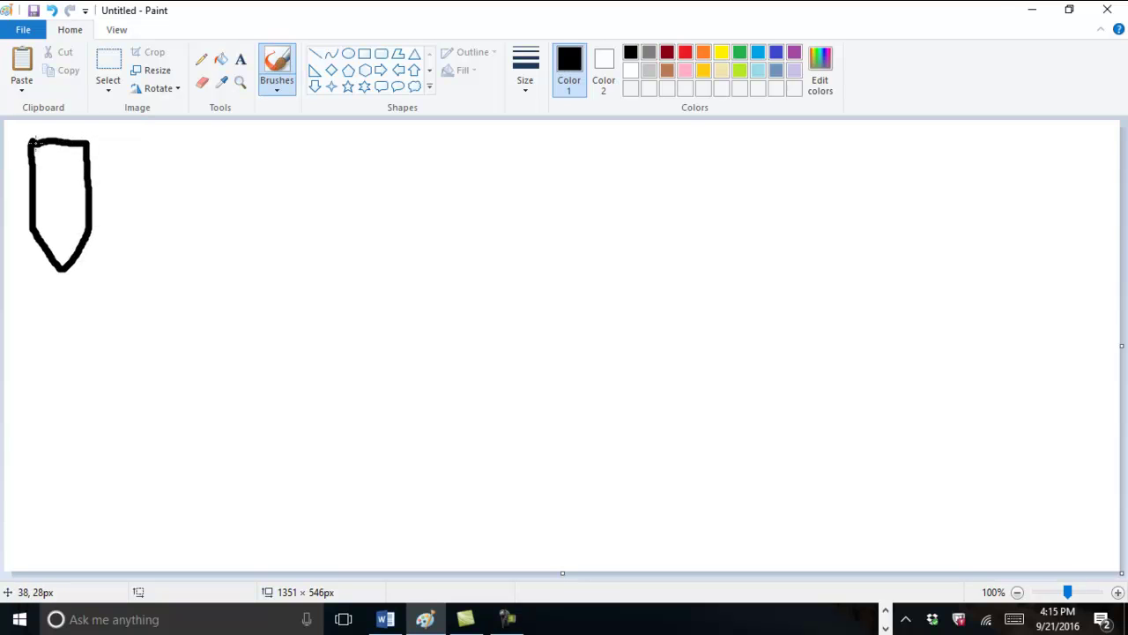
pyautogui.click(794, 52)
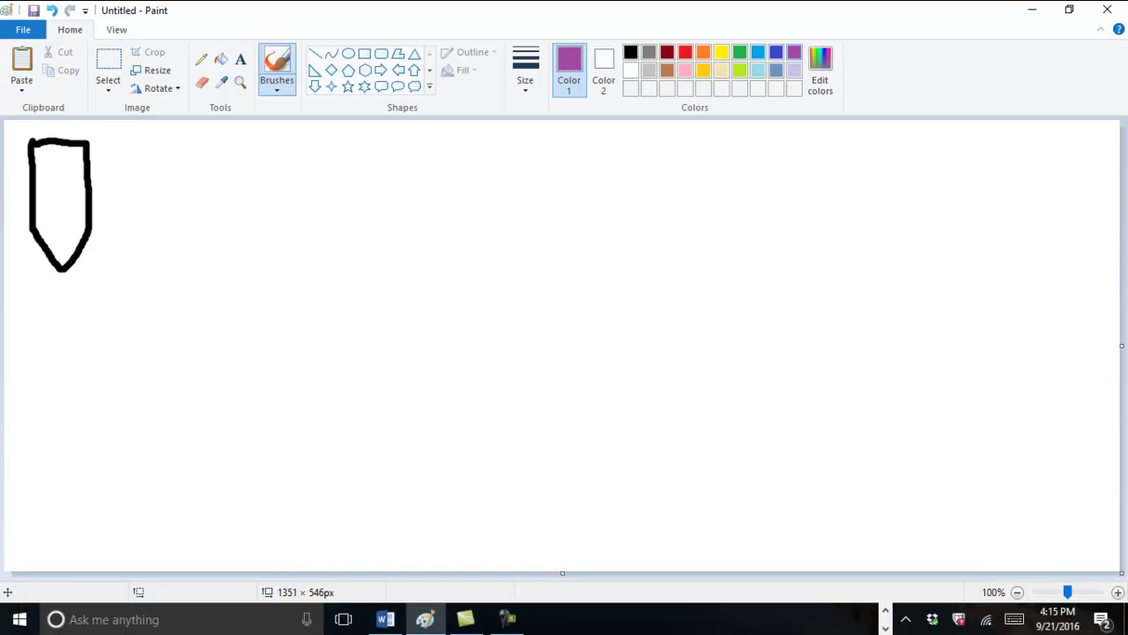
pyautogui.moveTo(78, 224)
pyautogui.mouseDown()
pyautogui.moveTo(62, 218)
pyautogui.moveTo(51, 236)
pyautogui.moveTo(69, 252)
pyautogui.moveTo(83, 238)
pyautogui.mouseUp()
pyautogui.click(758, 52)
pyautogui.moveTo(36, 200)
pyautogui.mouseDown()
pyautogui.moveTo(62, 173)
pyautogui.moveTo(51, 198)
pyautogui.moveTo(55, 208)
pyautogui.moveTo(73, 197)
pyautogui.moveTo(49, 236)
pyautogui.moveTo(65, 260)
pyautogui.mouseUp()
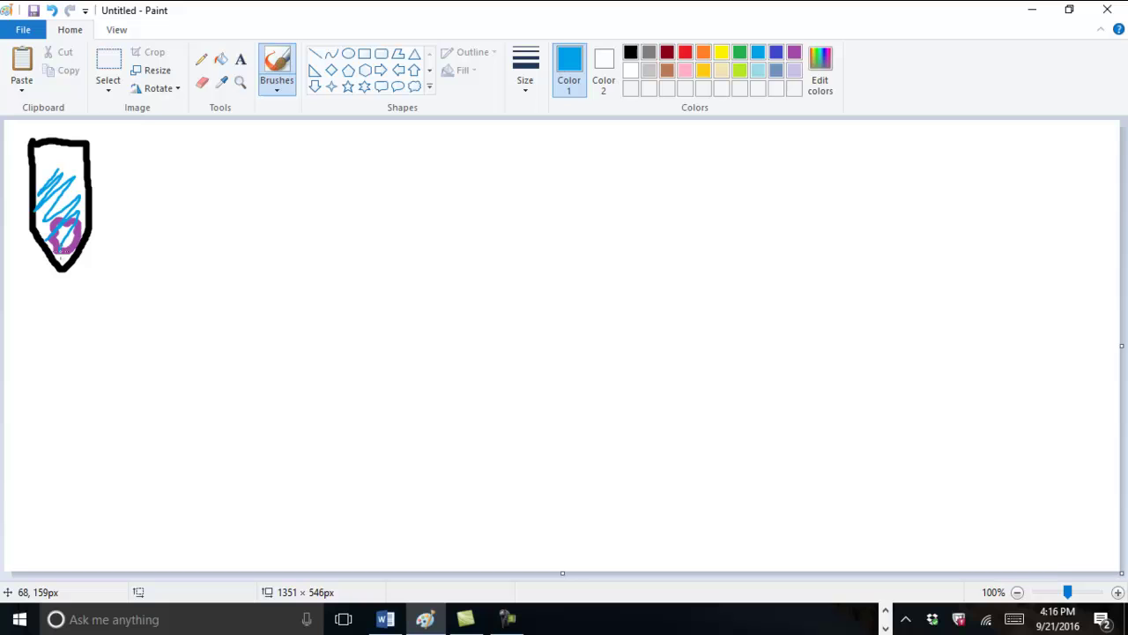
# - Draw a black arrow to the right of the tube, with Δt above it
pyautogui.click(630, 52)
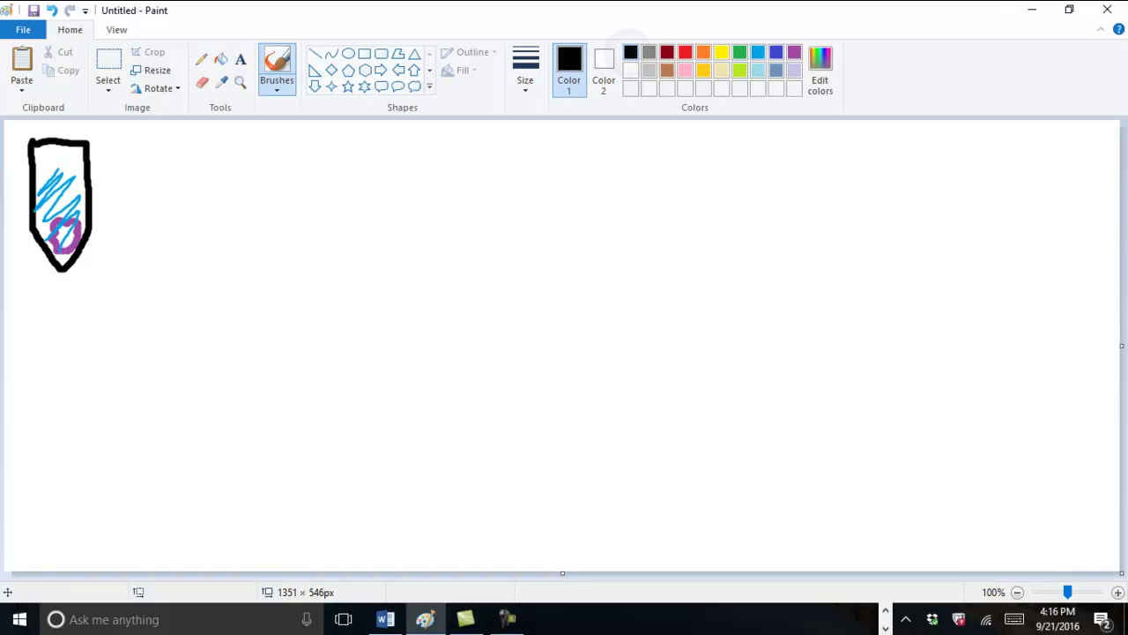
pyautogui.moveTo(111, 193)
pyautogui.mouseDown()
pyautogui.moveTo(170, 190)
pyautogui.moveTo(158, 199)
pyautogui.mouseUp()
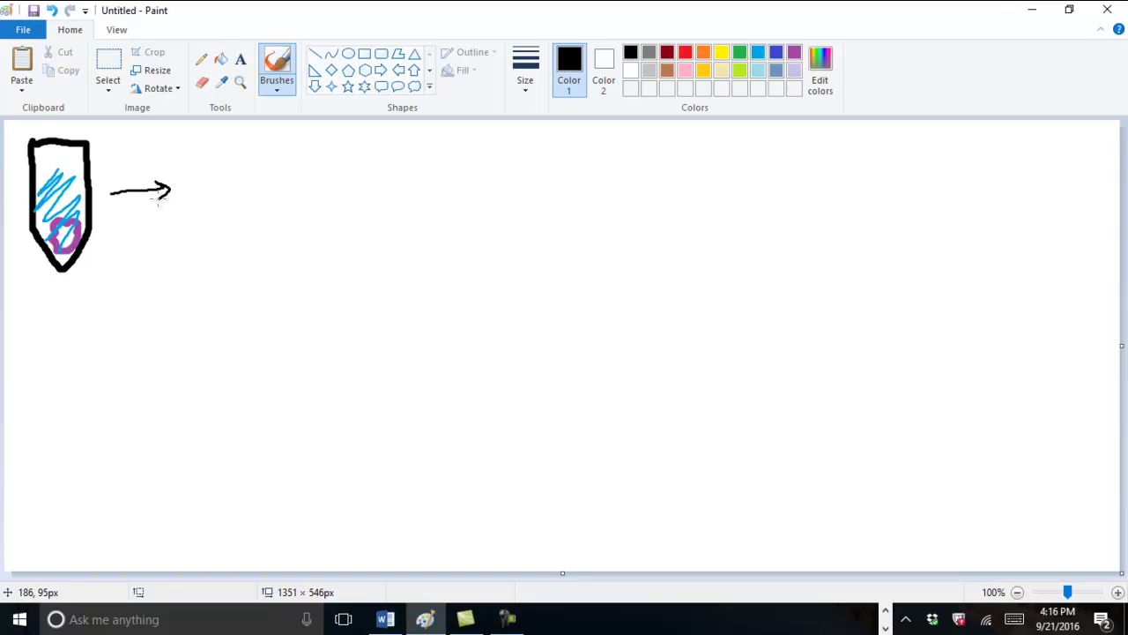
pyautogui.moveTo(120, 167)
pyautogui.mouseDown()
pyautogui.moveTo(151, 159)
pyautogui.moveTo(154, 146)
pyautogui.mouseUp()
pyautogui.hotkey('ctrl', 'z')
# - Outline a second tube with the thickest brush and add a red speck inside
pyautogui.click(525, 71)
pyautogui.click(511, 216)
pyautogui.moveTo(191, 147)
pyautogui.mouseDown()
pyautogui.moveTo(187, 222)
pyautogui.moveTo(206, 257)
pyautogui.moveTo(245, 246)
pyautogui.moveTo(249, 175)
pyautogui.moveTo(228, 141)
pyautogui.moveTo(197, 146)
pyautogui.moveTo(202, 222)
pyautogui.moveTo(244, 237)
pyautogui.moveTo(237, 252)
pyautogui.mouseUp()
pyautogui.click(758, 52)
pyautogui.click(685, 52)
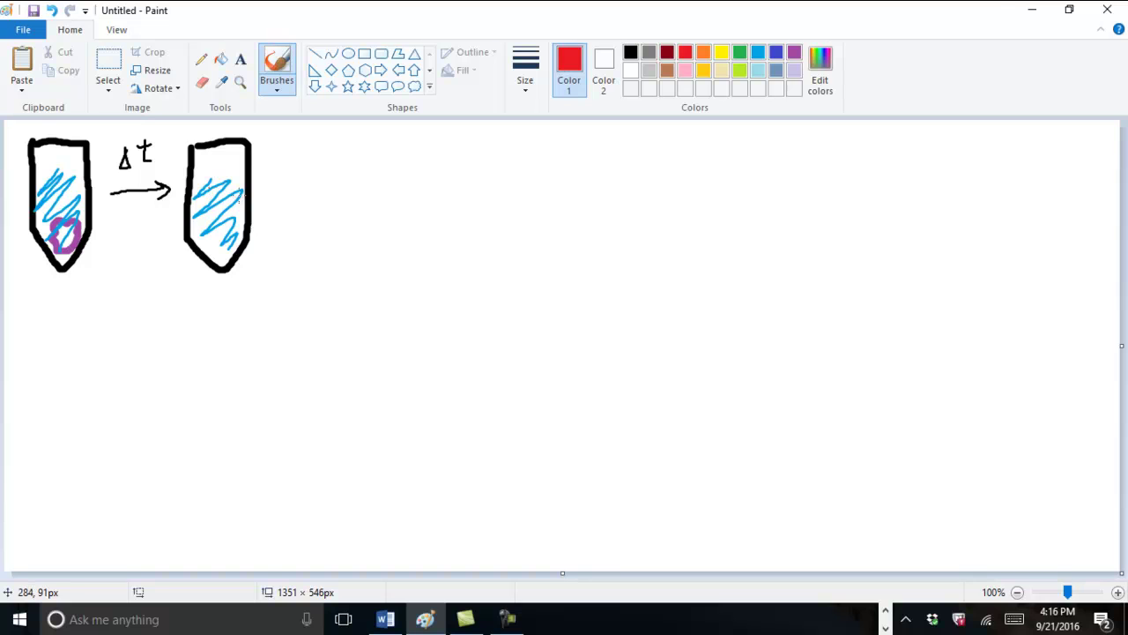
pyautogui.click(195, 205)
# - Add a purple pellet to the second tube and a black circled A beneath it
pyautogui.click(776, 52)
pyautogui.click(794, 52)
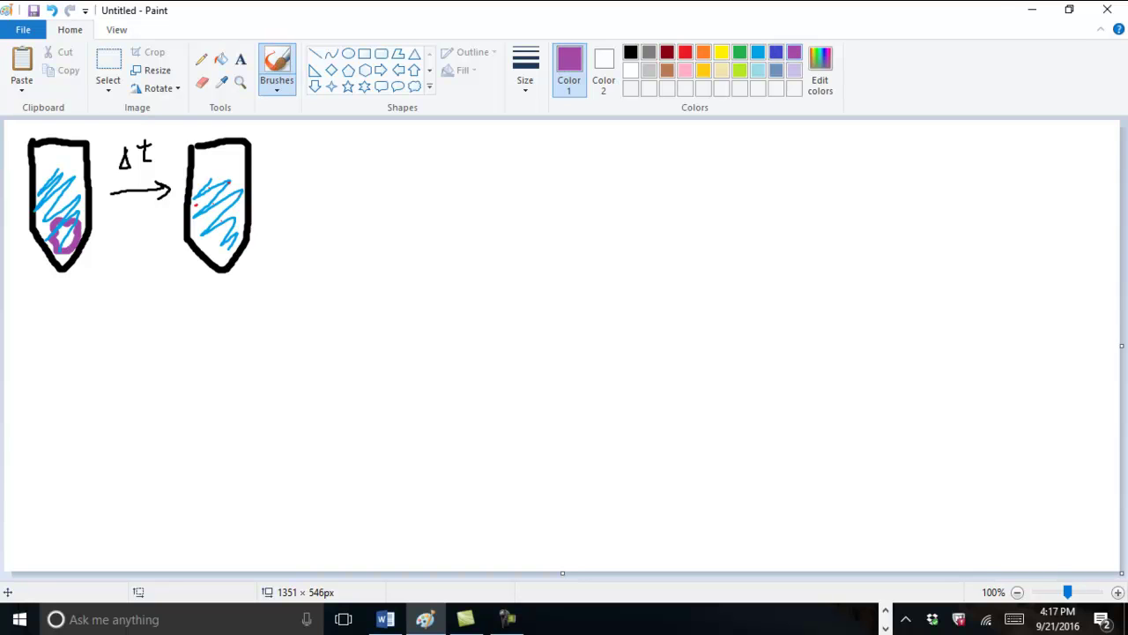
pyautogui.moveTo(219, 231)
pyautogui.mouseDown()
pyautogui.moveTo(210, 240)
pyautogui.moveTo(231, 242)
pyautogui.mouseUp()
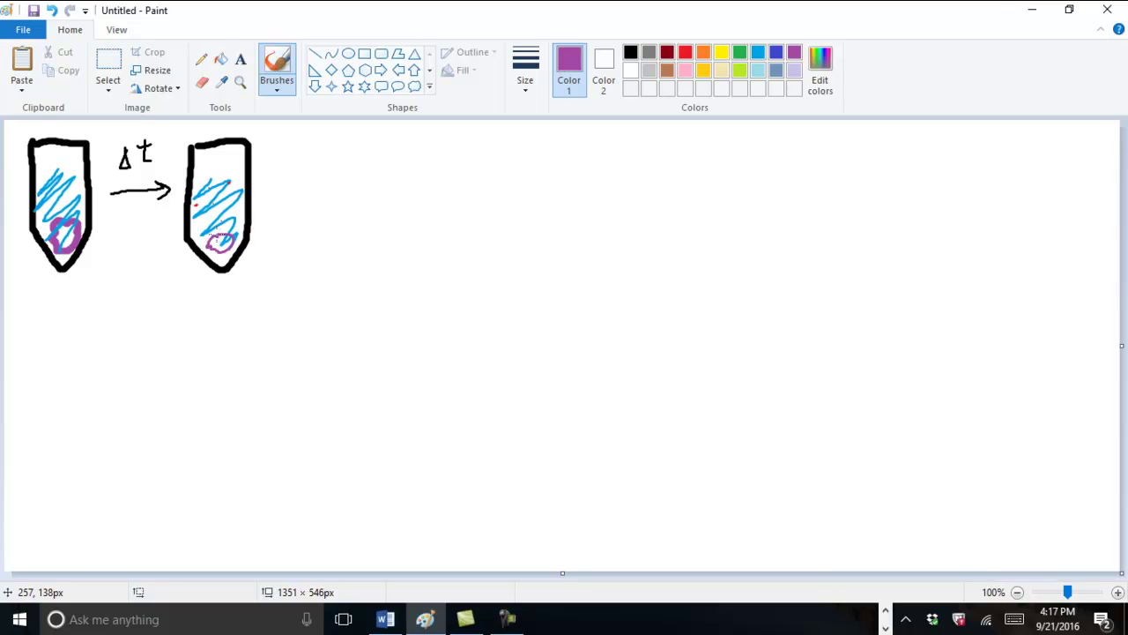
pyautogui.click(630, 52)
pyautogui.moveTo(201, 319)
pyautogui.mouseDown()
pyautogui.moveTo(221, 305)
pyautogui.moveTo(227, 317)
pyautogui.moveTo(229, 297)
pyautogui.moveTo(189, 319)
pyautogui.moveTo(234, 283)
pyautogui.mouseUp()
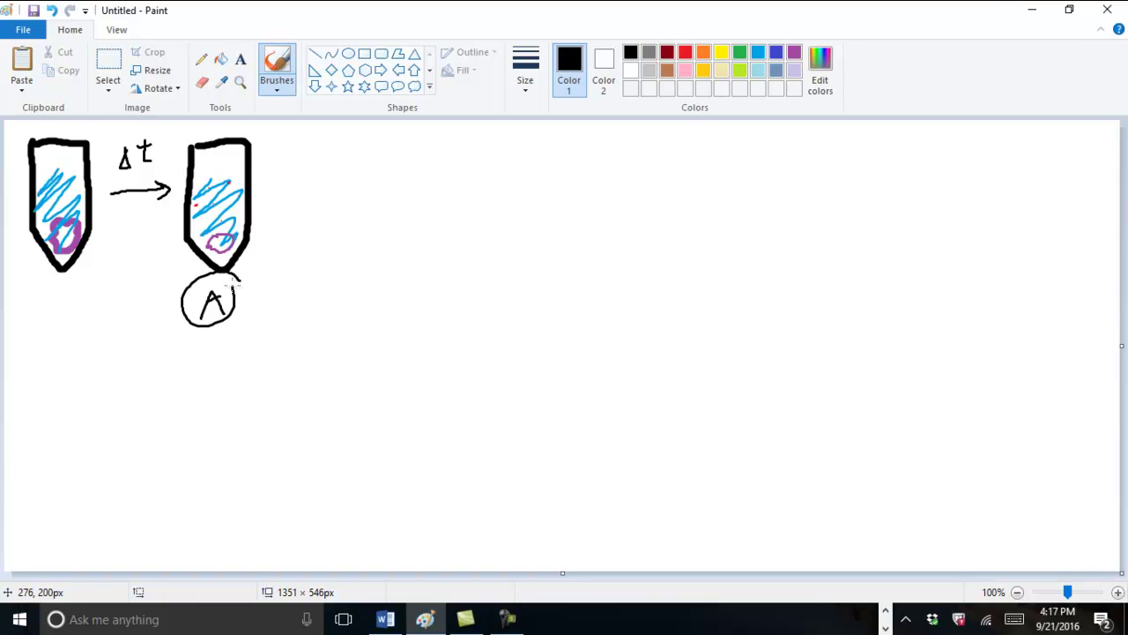
# - Draw a curved arrow from tube A to a thick-outlined third tube with blue liquid
pyautogui.moveTo(215, 165)
pyautogui.mouseDown()
pyautogui.moveTo(241, 138)
pyautogui.moveTo(321, 137)
pyautogui.moveTo(347, 167)
pyautogui.moveTo(354, 151)
pyautogui.mouseUp()
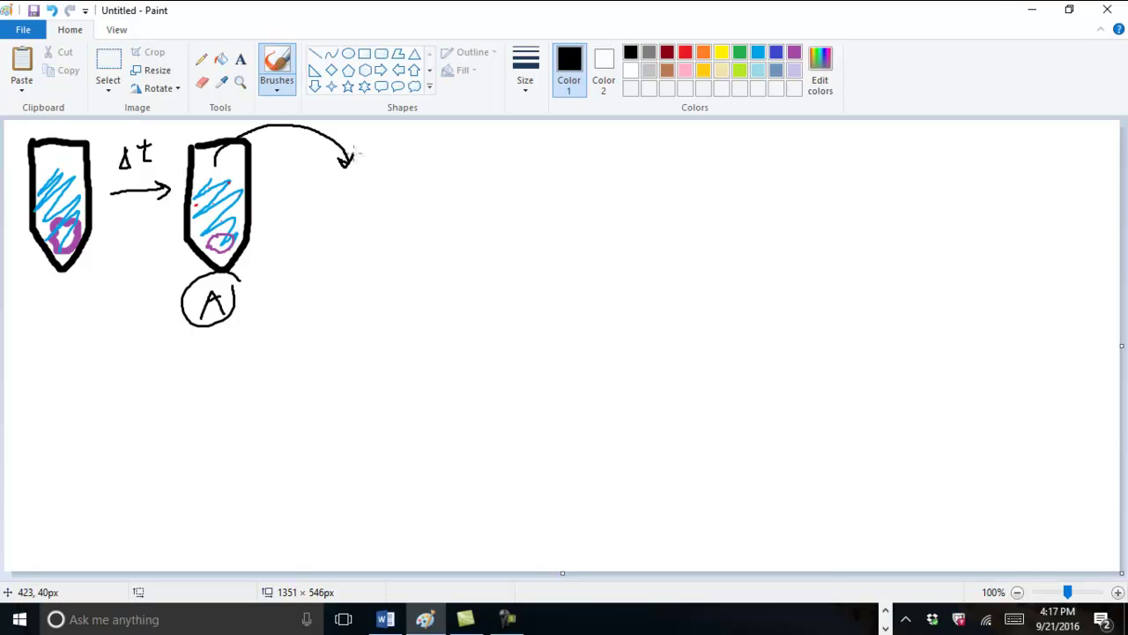
pyautogui.click(525, 70)
pyautogui.click(505, 212)
pyautogui.moveTo(319, 141)
pyautogui.mouseDown()
pyautogui.moveTo(324, 224)
pyautogui.moveTo(349, 269)
pyautogui.moveTo(384, 239)
pyautogui.moveTo(387, 158)
pyautogui.moveTo(354, 137)
pyautogui.moveTo(319, 138)
pyautogui.mouseUp()
pyautogui.click(757, 52)
pyautogui.moveTo(342, 203)
pyautogui.mouseDown()
pyautogui.moveTo(334, 211)
pyautogui.moveTo(346, 206)
pyautogui.moveTo(368, 225)
pyautogui.moveTo(366, 257)
pyautogui.mouseUp()
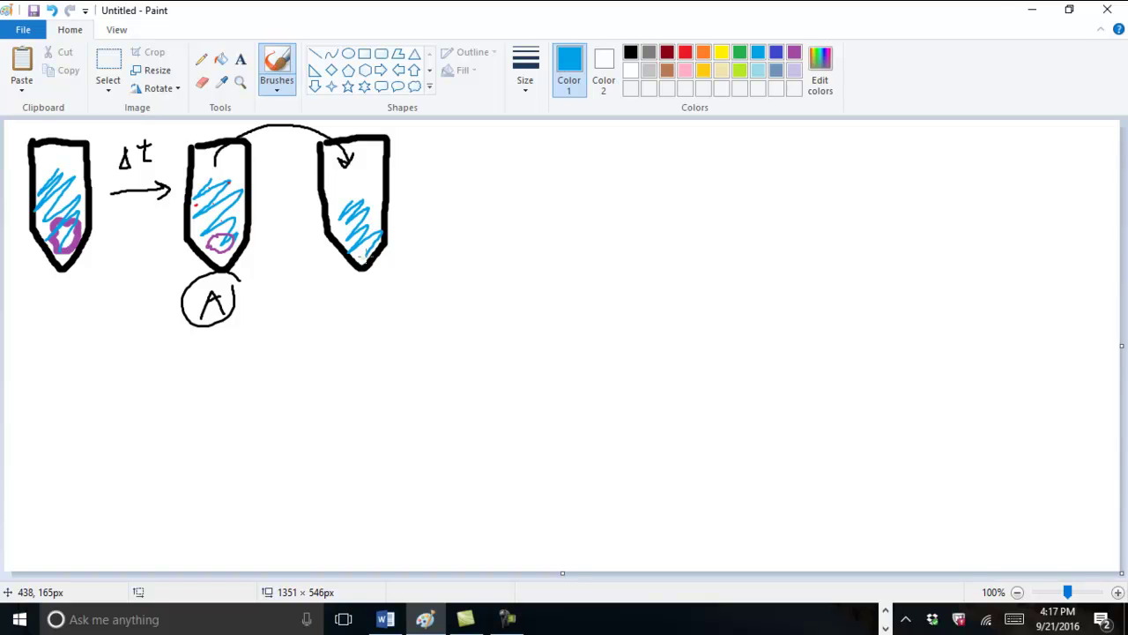
# - Add red specks and a green layer on top of the third tube's liquid
pyautogui.click(685, 52)
pyautogui.click(371, 208)
pyautogui.click(353, 228)
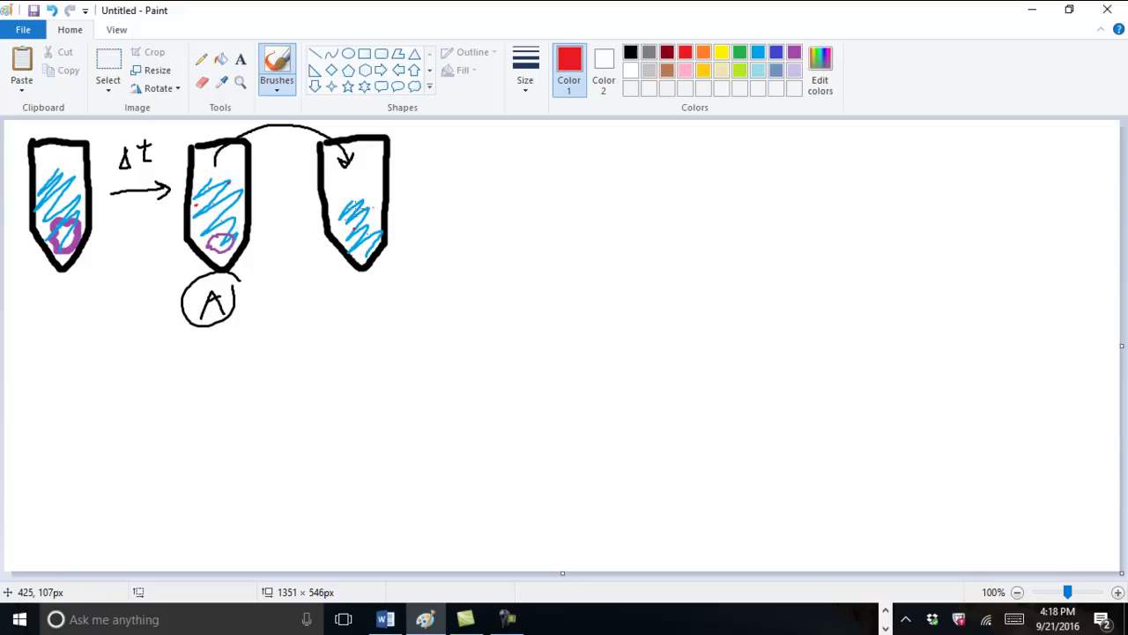
pyautogui.click(739, 52)
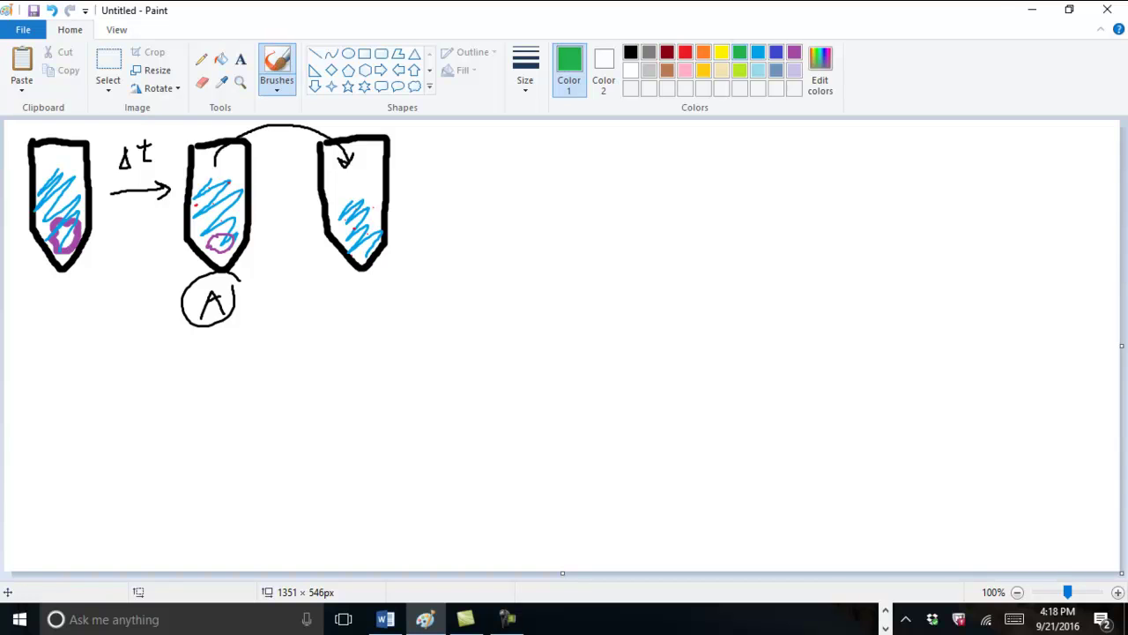
pyautogui.moveTo(335, 181)
pyautogui.mouseDown()
pyautogui.moveTo(353, 173)
pyautogui.moveTo(377, 187)
pyautogui.mouseUp()
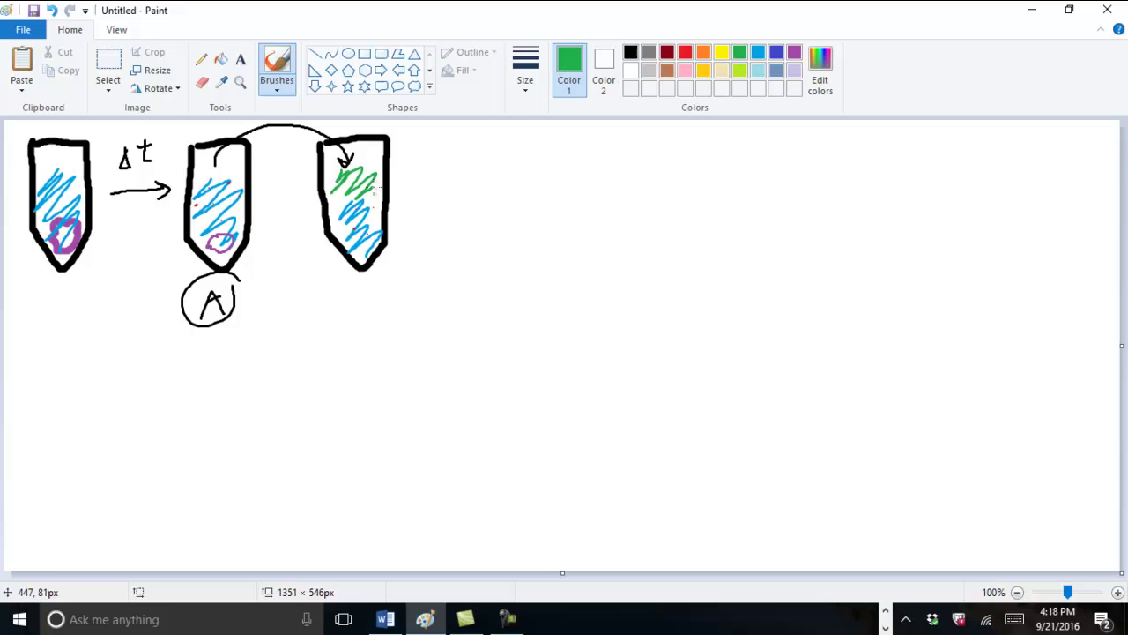
# - Label the third tube with a black circled B and draw an arrow to its right
pyautogui.click(631, 52)
pyautogui.moveTo(347, 294)
pyautogui.mouseDown()
pyautogui.moveTo(347, 319)
pyautogui.moveTo(359, 307)
pyautogui.moveTo(376, 319)
pyautogui.moveTo(348, 322)
pyautogui.mouseUp()
pyautogui.moveTo(386, 281)
pyautogui.mouseDown()
pyautogui.moveTo(350, 277)
pyautogui.moveTo(339, 337)
pyautogui.moveTo(391, 282)
pyautogui.mouseUp()
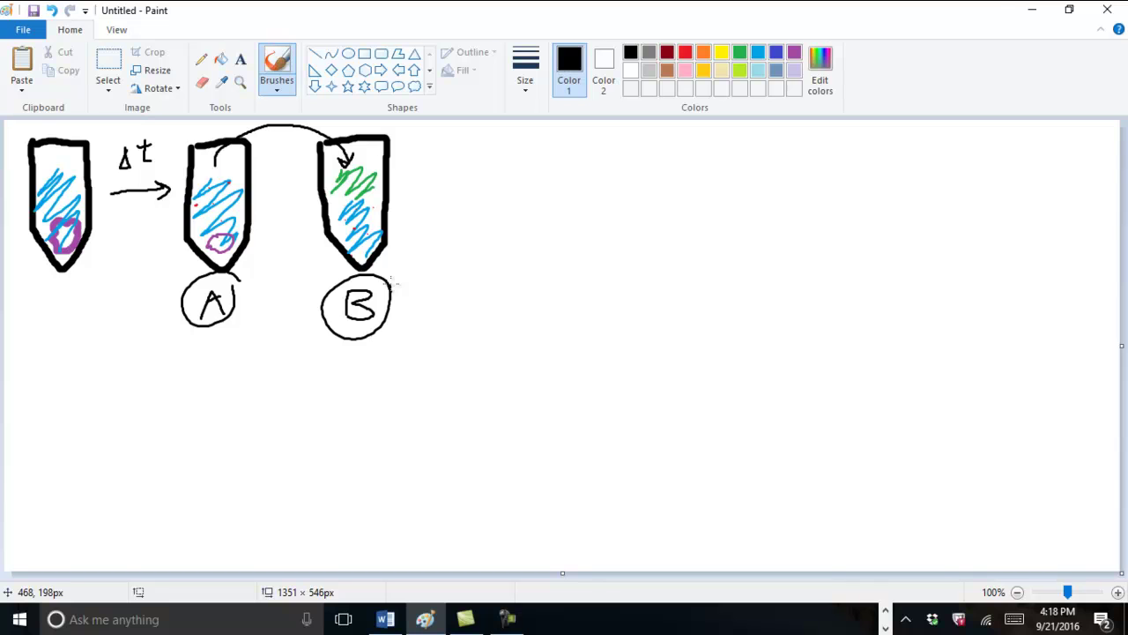
pyautogui.moveTo(414, 180); pyautogui.dragTo(476, 179)
pyautogui.moveTo(467, 169)
pyautogui.mouseDown()
pyautogui.moveTo(469, 186)
pyautogui.moveTo(521, 172)
pyautogui.mouseUp()
# - Write ICP-MS at the tip of the arrow
pyautogui.moveTo(502, 174); pyautogui.dragTo(503, 204)
pyautogui.moveTo(479, 208); pyautogui.dragTo(511, 206)
pyautogui.moveTo(543, 171)
pyautogui.mouseDown()
pyautogui.moveTo(529, 196)
pyautogui.moveTo(563, 173)
pyautogui.moveTo(560, 203)
pyautogui.moveTo(574, 172)
pyautogui.moveTo(610, 206)
pyautogui.moveTo(636, 174)
pyautogui.moveTo(645, 204)
pyautogui.mouseUp()
pyautogui.moveTo(687, 172)
pyautogui.mouseDown()
pyautogui.moveTo(657, 176)
pyautogui.moveTo(653, 198)
pyautogui.mouseUp()
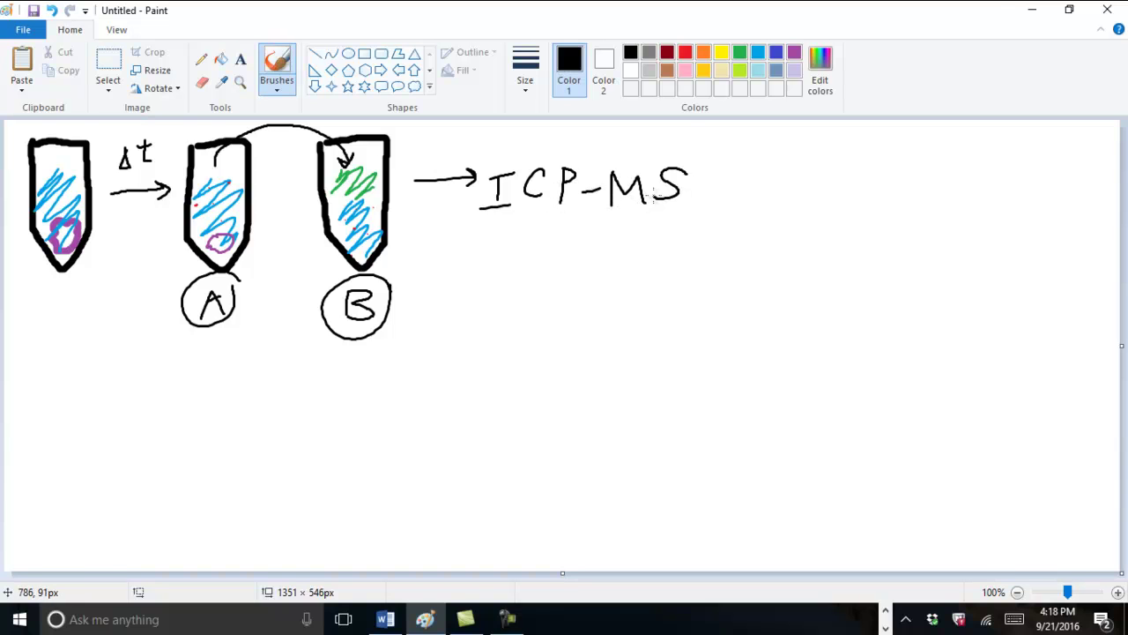
# - Write the first fraction: red 3.1 µg X over black 1 L soln circled B
pyautogui.click(684, 52)
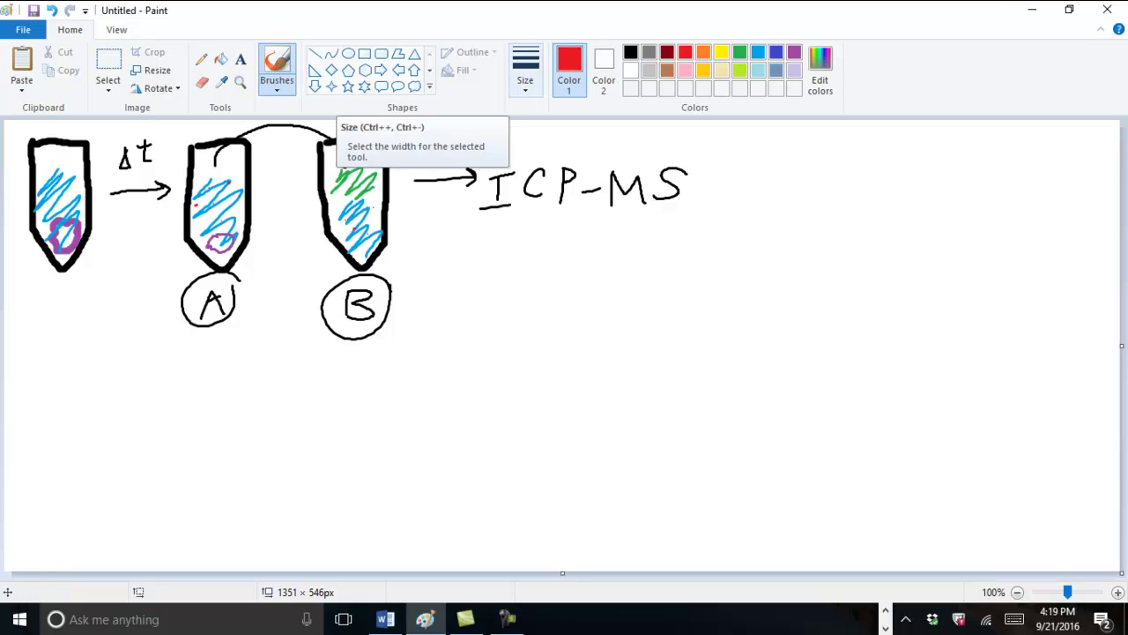
pyautogui.moveTo(63, 371)
pyautogui.mouseDown()
pyautogui.moveTo(76, 379)
pyautogui.moveTo(64, 398)
pyautogui.mouseUp()
pyautogui.moveTo(124, 365)
pyautogui.mouseDown()
pyautogui.moveTo(126, 391)
pyautogui.moveTo(188, 383)
pyautogui.moveTo(173, 391)
pyautogui.mouseUp()
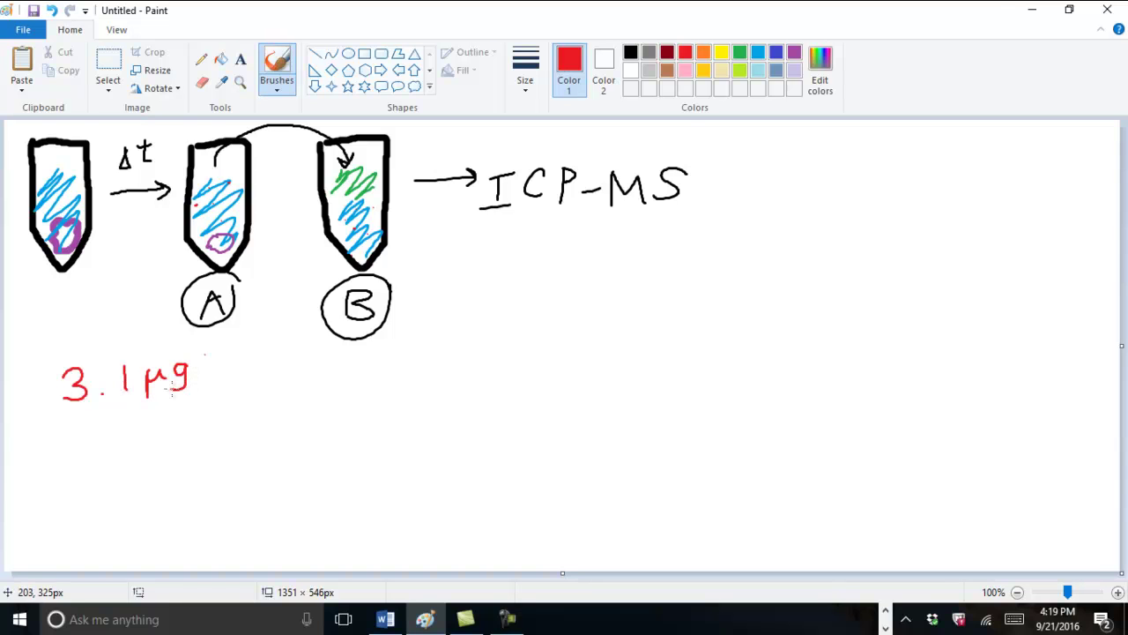
pyautogui.moveTo(205, 355)
pyautogui.mouseDown()
pyautogui.moveTo(227, 385)
pyautogui.moveTo(203, 384)
pyautogui.mouseUp()
pyautogui.click(630, 52)
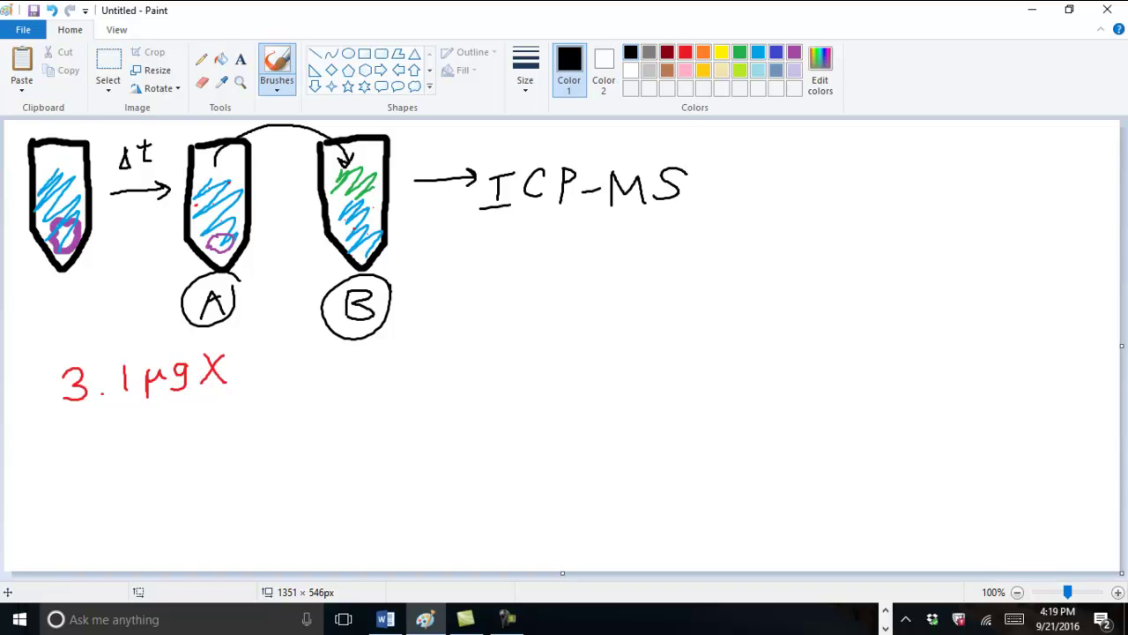
pyautogui.moveTo(29, 411); pyautogui.dragTo(253, 396)
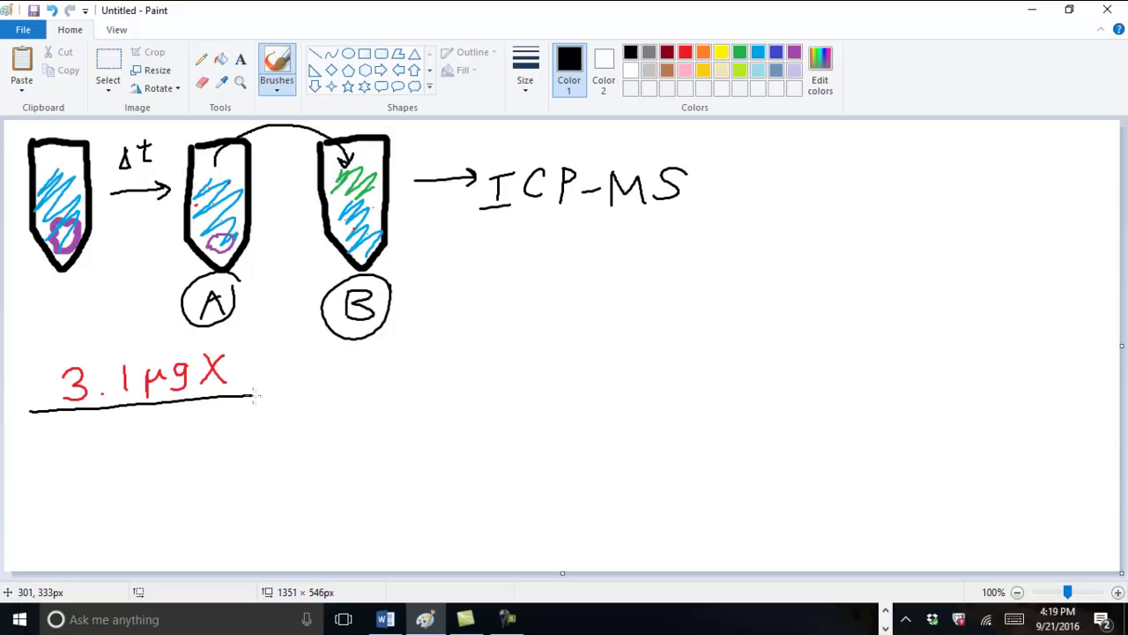
pyautogui.moveTo(48, 430)
pyautogui.mouseDown()
pyautogui.moveTo(48, 451)
pyautogui.moveTo(191, 432)
pyautogui.moveTo(188, 448)
pyautogui.moveTo(209, 432)
pyautogui.moveTo(209, 448)
pyautogui.mouseUp()
pyautogui.moveTo(209, 419)
pyautogui.mouseDown()
pyautogui.moveTo(214, 448)
pyautogui.moveTo(214, 409)
pyautogui.moveTo(205, 455)
pyautogui.moveTo(238, 417)
pyautogui.mouseUp()
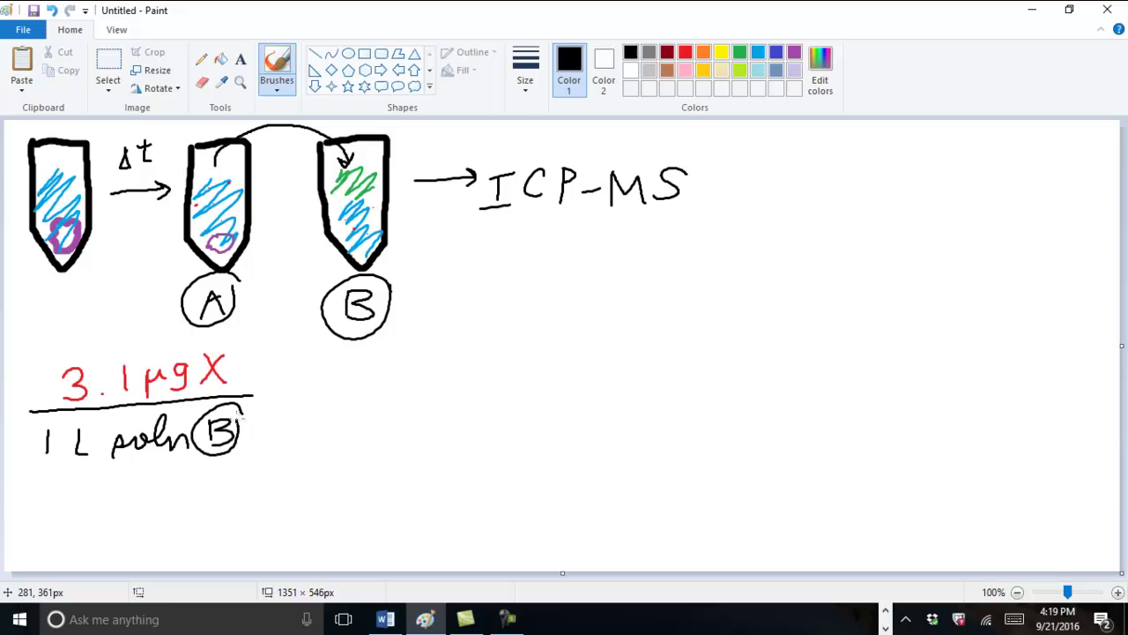
# - Add × 1 L soln B / 1000 g soln circled B, then × and 15
pyautogui.moveTo(263, 389)
pyautogui.mouseDown()
pyautogui.moveTo(280, 406)
pyautogui.moveTo(261, 406)
pyautogui.mouseUp()
pyautogui.moveTo(302, 357)
pyautogui.mouseDown()
pyautogui.moveTo(333, 384)
pyautogui.moveTo(382, 356)
pyautogui.moveTo(387, 382)
pyautogui.moveTo(427, 365)
pyautogui.moveTo(426, 384)
pyautogui.moveTo(432, 338)
pyautogui.moveTo(427, 390)
pyautogui.moveTo(443, 351)
pyautogui.mouseUp()
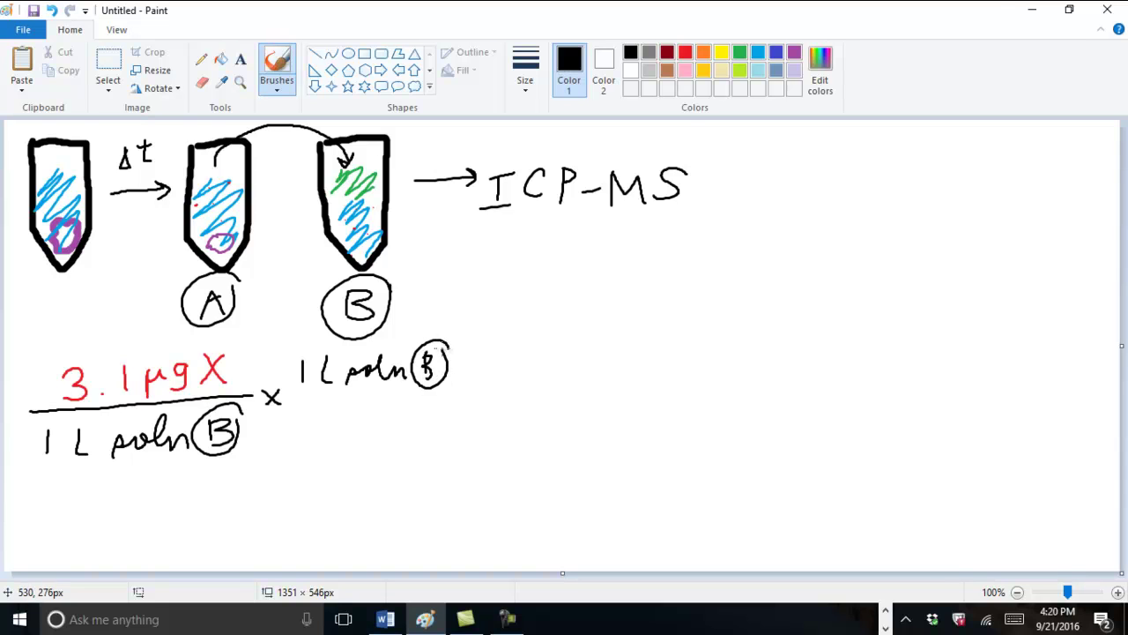
pyautogui.moveTo(300, 420); pyautogui.dragTo(301, 446)
pyautogui.moveTo(316, 421); pyautogui.dragTo(319, 423)
pyautogui.moveTo(336, 419); pyautogui.dragTo(340, 425)
pyautogui.moveTo(356, 416)
pyautogui.mouseDown()
pyautogui.moveTo(365, 442)
pyautogui.moveTo(400, 432)
pyautogui.moveTo(402, 447)
pyautogui.moveTo(455, 414)
pyautogui.moveTo(455, 437)
pyautogui.moveTo(497, 435)
pyautogui.mouseUp()
pyautogui.click(497, 430)
pyautogui.moveTo(520, 395)
pyautogui.mouseDown()
pyautogui.moveTo(476, 432)
pyautogui.moveTo(512, 403)
pyautogui.mouseUp()
pyautogui.moveTo(299, 398); pyautogui.dragTo(564, 404)
pyautogui.moveTo(564, 382); pyautogui.dragTo(541, 404)
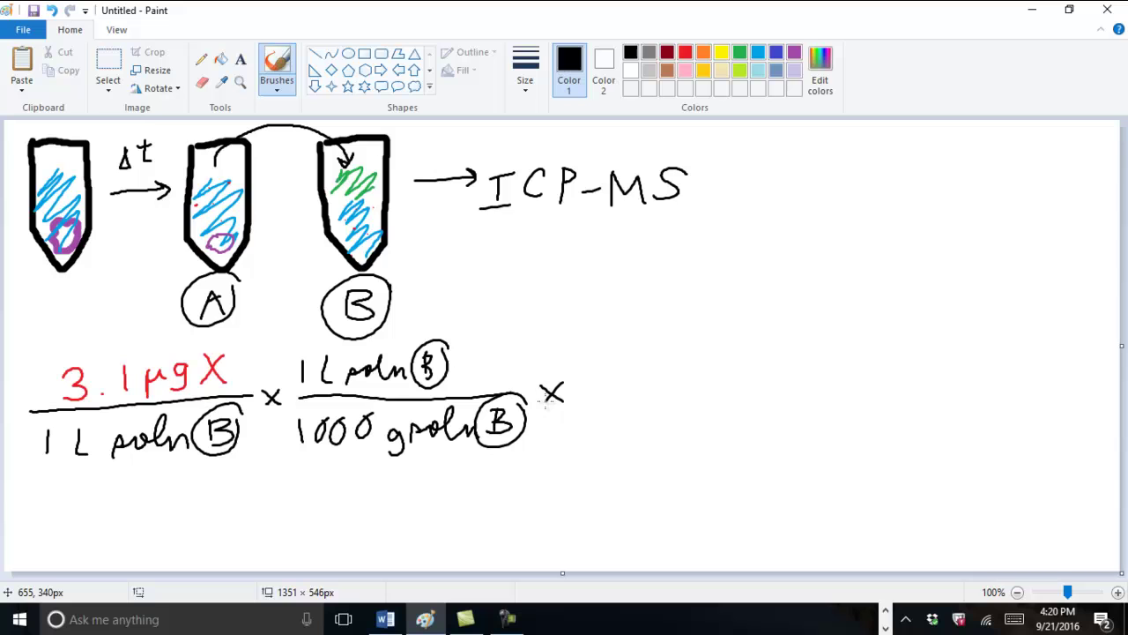
pyautogui.moveTo(590, 344)
pyautogui.mouseDown()
pyautogui.moveTo(591, 367)
pyautogui.moveTo(604, 350)
pyautogui.moveTo(608, 366)
pyautogui.moveTo(665, 357)
pyautogui.moveTo(647, 378)
pyautogui.moveTo(693, 355)
pyautogui.moveTo(751, 368)
pyautogui.moveTo(767, 334)
pyautogui.moveTo(769, 360)
pyautogui.mouseUp()
# - Complete the fraction 15 g soln circled B over 5.1 g soln circled A
pyautogui.moveTo(761, 331)
pyautogui.mouseDown()
pyautogui.moveTo(782, 329)
pyautogui.moveTo(770, 357)
pyautogui.mouseUp()
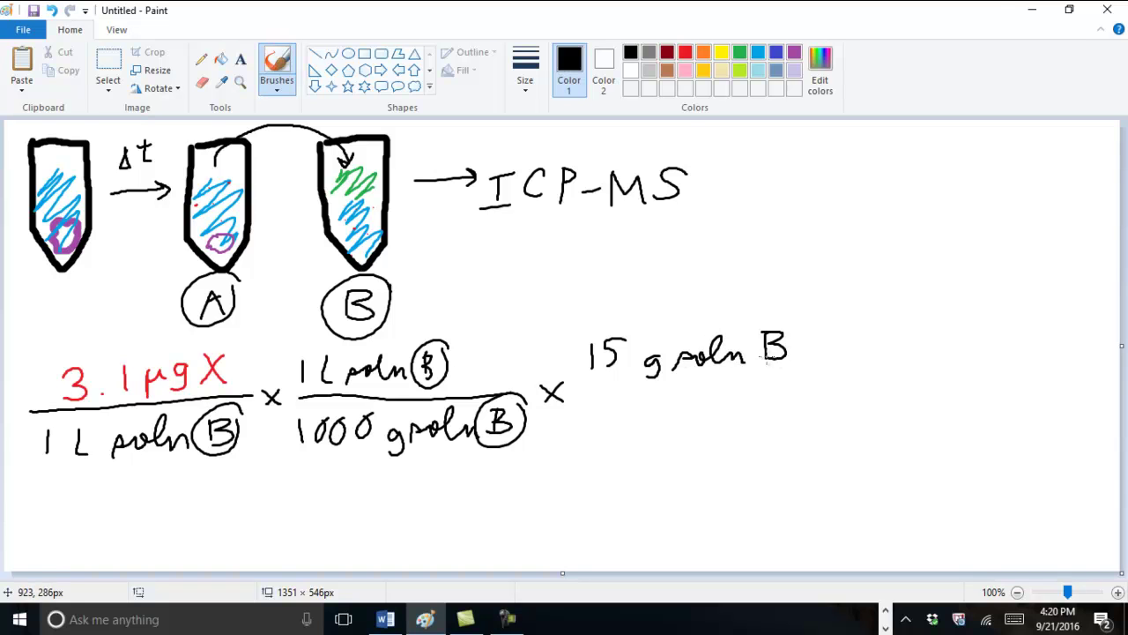
pyautogui.moveTo(573, 387); pyautogui.dragTo(796, 377)
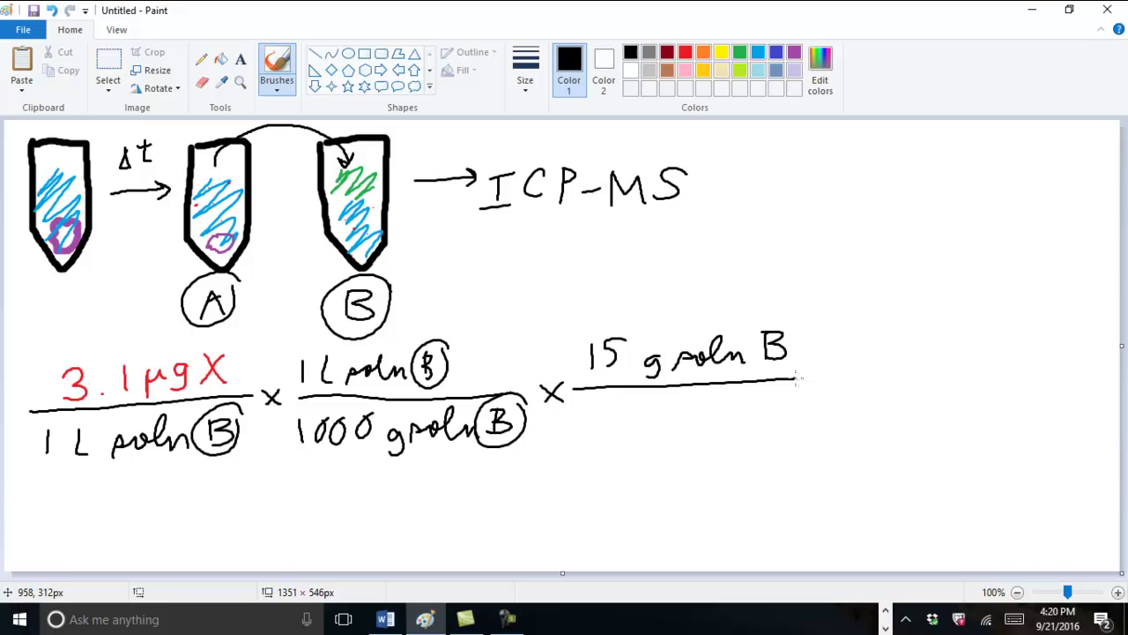
pyautogui.moveTo(595, 407)
pyautogui.mouseDown()
pyautogui.moveTo(575, 432)
pyautogui.moveTo(622, 415)
pyautogui.moveTo(625, 434)
pyautogui.mouseUp()
pyautogui.moveTo(668, 412)
pyautogui.mouseDown()
pyautogui.moveTo(657, 419)
pyautogui.moveTo(668, 416)
pyautogui.moveTo(659, 445)
pyautogui.moveTo(725, 415)
pyautogui.moveTo(756, 420)
pyautogui.moveTo(781, 394)
pyautogui.moveTo(791, 427)
pyautogui.moveTo(792, 408)
pyautogui.mouseUp()
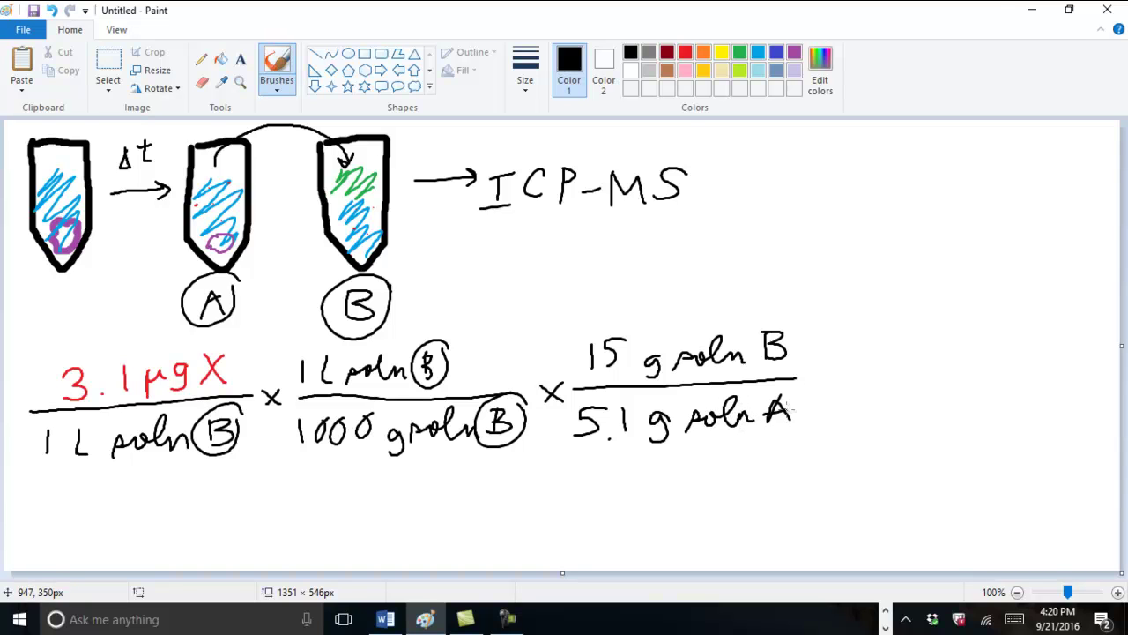
pyautogui.moveTo(779, 315)
pyautogui.mouseDown()
pyautogui.moveTo(804, 345)
pyautogui.moveTo(782, 315)
pyautogui.mouseUp()
pyautogui.moveTo(779, 386)
pyautogui.mouseDown()
pyautogui.moveTo(780, 435)
pyautogui.moveTo(801, 394)
pyautogui.moveTo(838, 384)
pyautogui.moveTo(852, 393)
pyautogui.moveTo(829, 393)
pyautogui.mouseUp()
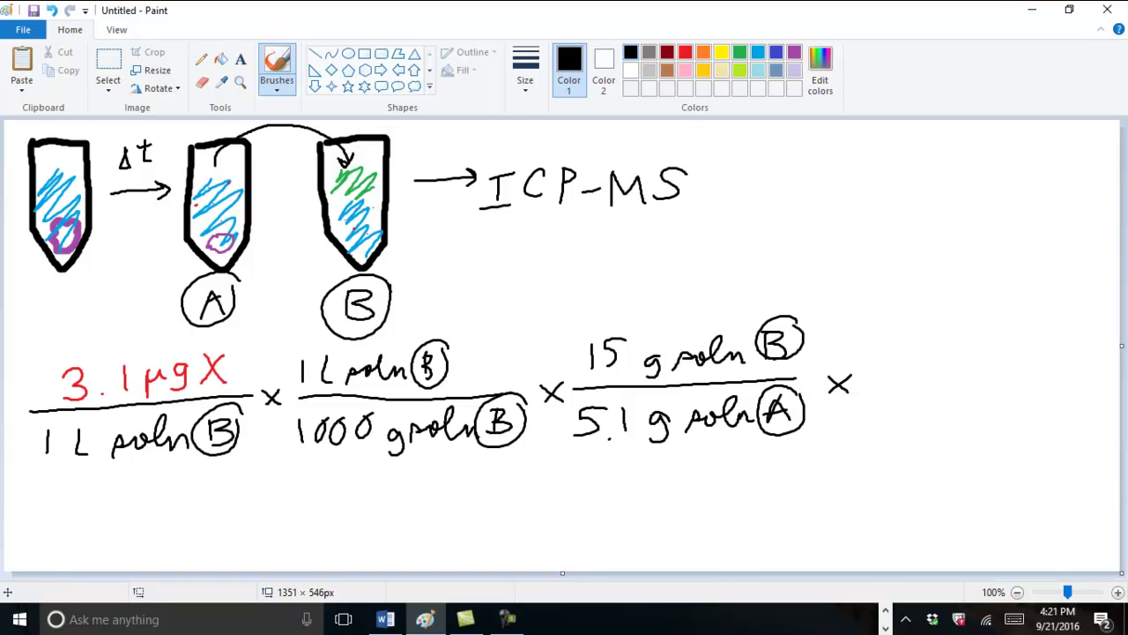
# - Add × 10 g soln A over purple 0.1 g sample, then × 1000 g sample below
pyautogui.moveTo(872, 342)
pyautogui.mouseDown()
pyautogui.moveTo(879, 370)
pyautogui.moveTo(897, 341)
pyautogui.moveTo(939, 370)
pyautogui.moveTo(913, 381)
pyautogui.mouseUp()
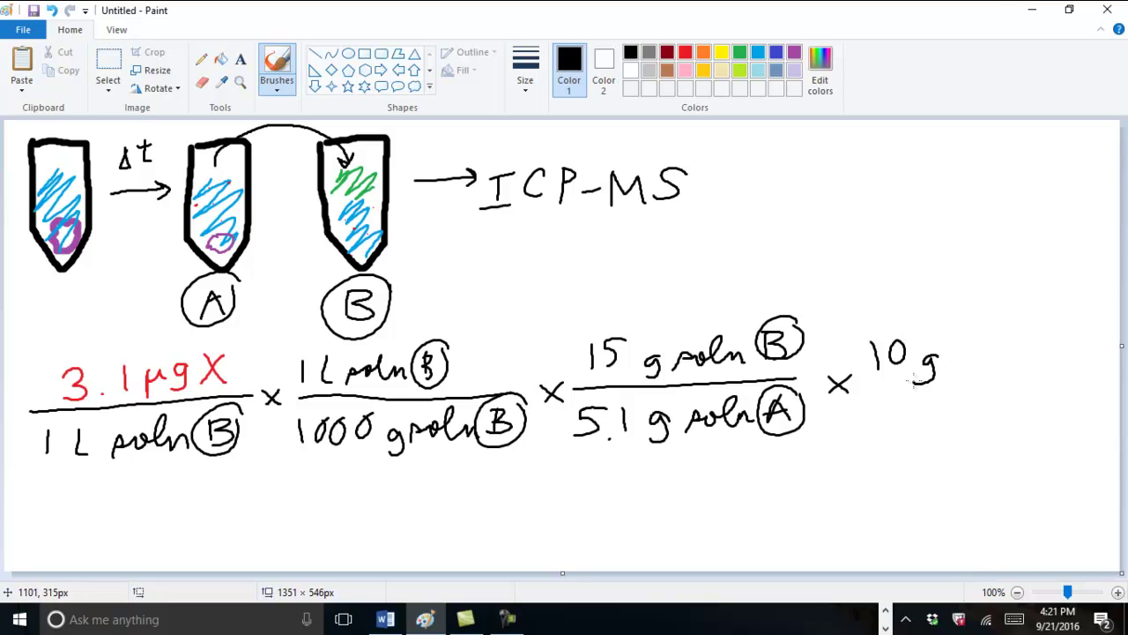
pyautogui.moveTo(963, 348)
pyautogui.mouseDown()
pyautogui.moveTo(949, 361)
pyautogui.moveTo(970, 349)
pyautogui.moveTo(1018, 354)
pyautogui.moveTo(1044, 333)
pyautogui.moveTo(1063, 361)
pyautogui.moveTo(1049, 348)
pyautogui.moveTo(1072, 325)
pyautogui.moveTo(1049, 380)
pyautogui.moveTo(1068, 336)
pyautogui.mouseUp()
pyautogui.moveTo(860, 382); pyautogui.dragTo(1063, 383)
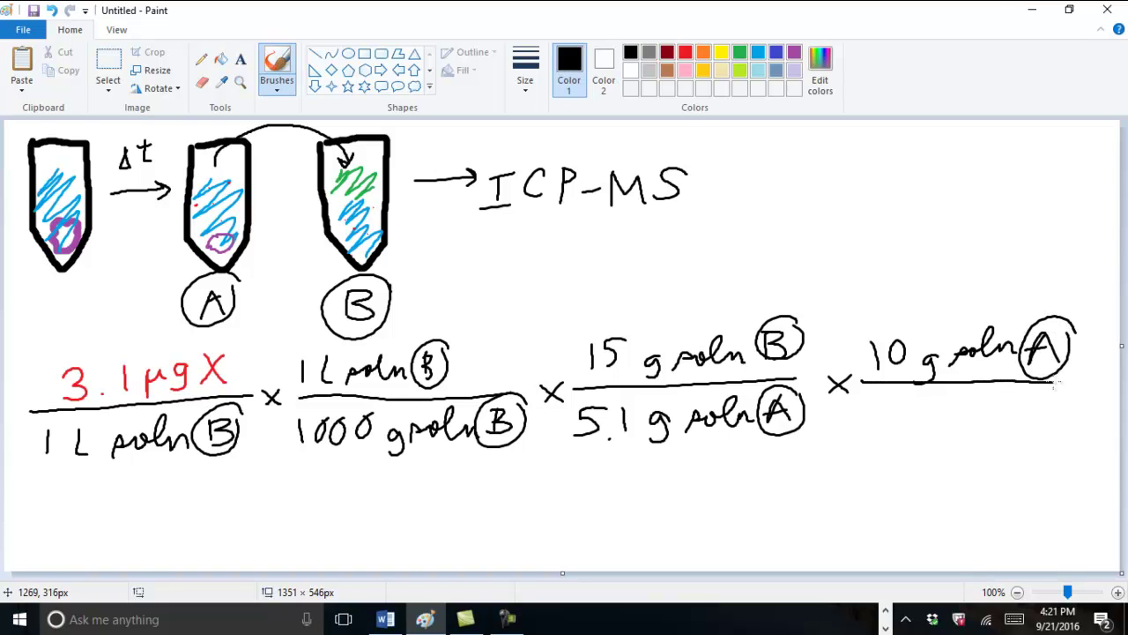
pyautogui.click(794, 52)
pyautogui.moveTo(883, 402)
pyautogui.mouseDown()
pyautogui.moveTo(937, 421)
pyautogui.moveTo(975, 416)
pyautogui.moveTo(955, 430)
pyautogui.mouseUp()
pyautogui.click(913, 425)
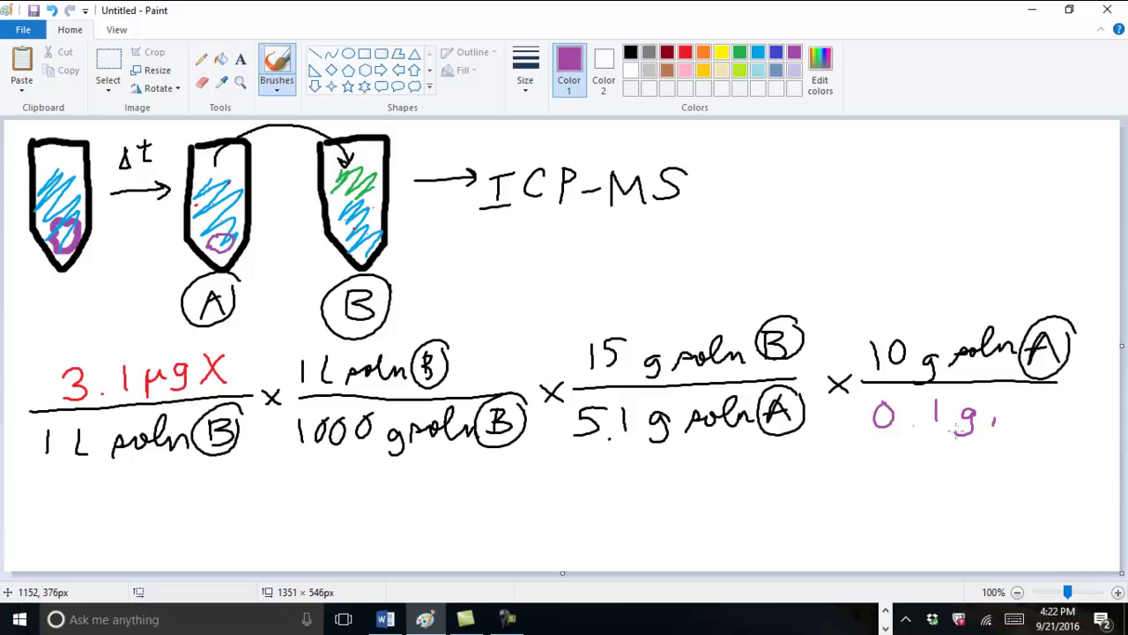
pyautogui.moveTo(992, 407)
pyautogui.mouseDown()
pyautogui.moveTo(1047, 411)
pyautogui.moveTo(1061, 434)
pyautogui.moveTo(1069, 408)
pyautogui.moveTo(1100, 399)
pyautogui.moveTo(1124, 423)
pyautogui.mouseUp()
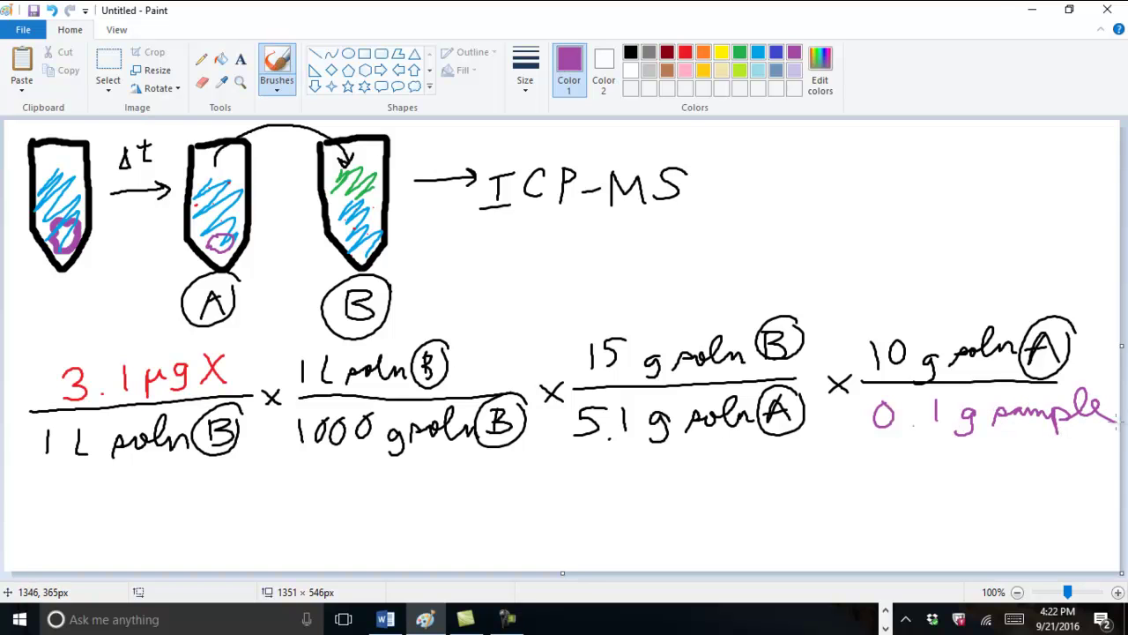
pyautogui.click(630, 52)
pyautogui.moveTo(86, 514)
pyautogui.mouseDown()
pyautogui.moveTo(111, 525)
pyautogui.moveTo(90, 528)
pyautogui.mouseUp()
pyautogui.moveTo(148, 476)
pyautogui.mouseDown()
pyautogui.moveTo(181, 483)
pyautogui.moveTo(175, 470)
pyautogui.moveTo(207, 463)
pyautogui.moveTo(238, 461)
pyautogui.moveTo(264, 490)
pyautogui.moveTo(371, 476)
pyautogui.moveTo(375, 501)
pyautogui.moveTo(404, 462)
pyautogui.moveTo(426, 479)
pyautogui.mouseUp()
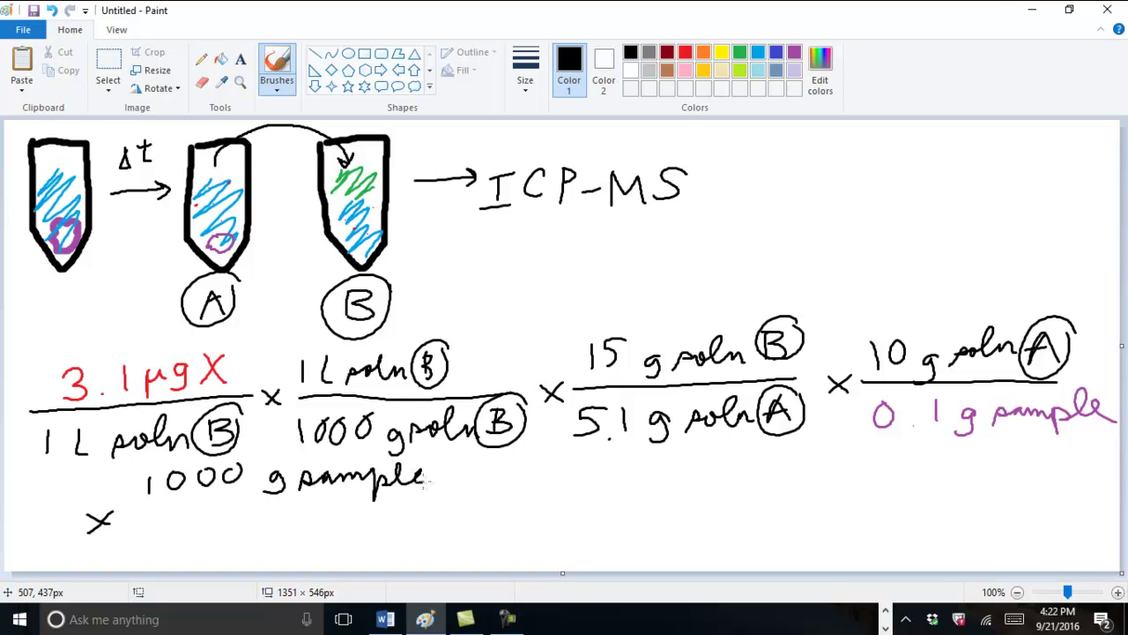
# - Put 1 kg sample under 1000 g sample and write = 957 µg X
pyautogui.moveTo(134, 504); pyautogui.dragTo(423, 498)
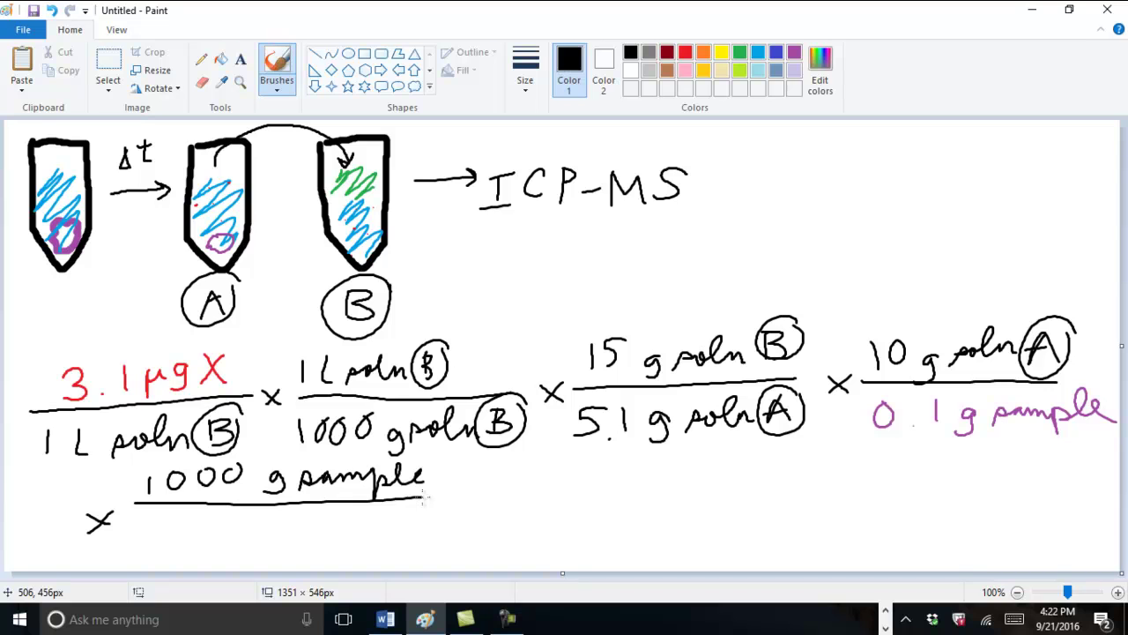
pyautogui.moveTo(201, 514)
pyautogui.mouseDown()
pyautogui.moveTo(239, 527)
pyautogui.moveTo(275, 545)
pyautogui.moveTo(262, 548)
pyautogui.moveTo(321, 524)
pyautogui.moveTo(356, 531)
pyautogui.moveTo(364, 548)
pyautogui.moveTo(392, 511)
pyautogui.moveTo(425, 533)
pyautogui.mouseUp()
pyautogui.moveTo(450, 494)
pyautogui.mouseDown()
pyautogui.moveTo(502, 504)
pyautogui.moveTo(514, 520)
pyautogui.mouseUp()
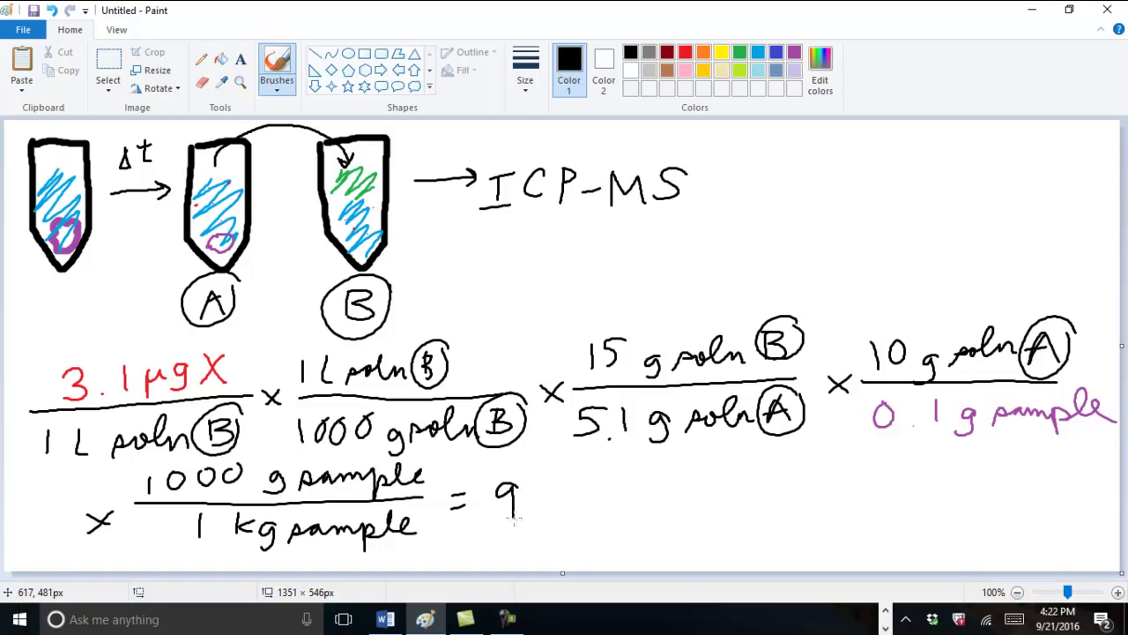
pyautogui.moveTo(548, 477)
pyautogui.mouseDown()
pyautogui.moveTo(533, 513)
pyautogui.moveTo(576, 474)
pyautogui.moveTo(571, 509)
pyautogui.mouseUp()
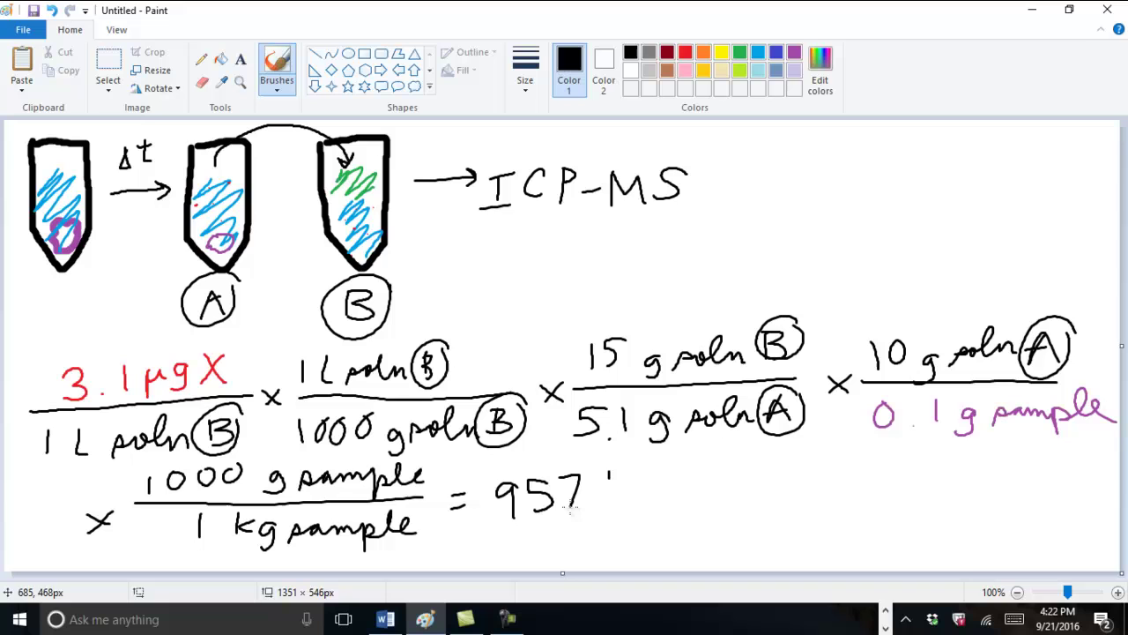
pyautogui.moveTo(608, 476)
pyautogui.mouseDown()
pyautogui.moveTo(633, 472)
pyautogui.moveTo(645, 493)
pyautogui.moveTo(694, 476)
pyautogui.mouseUp()
pyautogui.moveTo(692, 454); pyautogui.dragTo(678, 477)
# - Complete 957 µg X/kg sample and write = 0.957 mg X/kg sample
pyautogui.moveTo(603, 493); pyautogui.dragTo(697, 482)
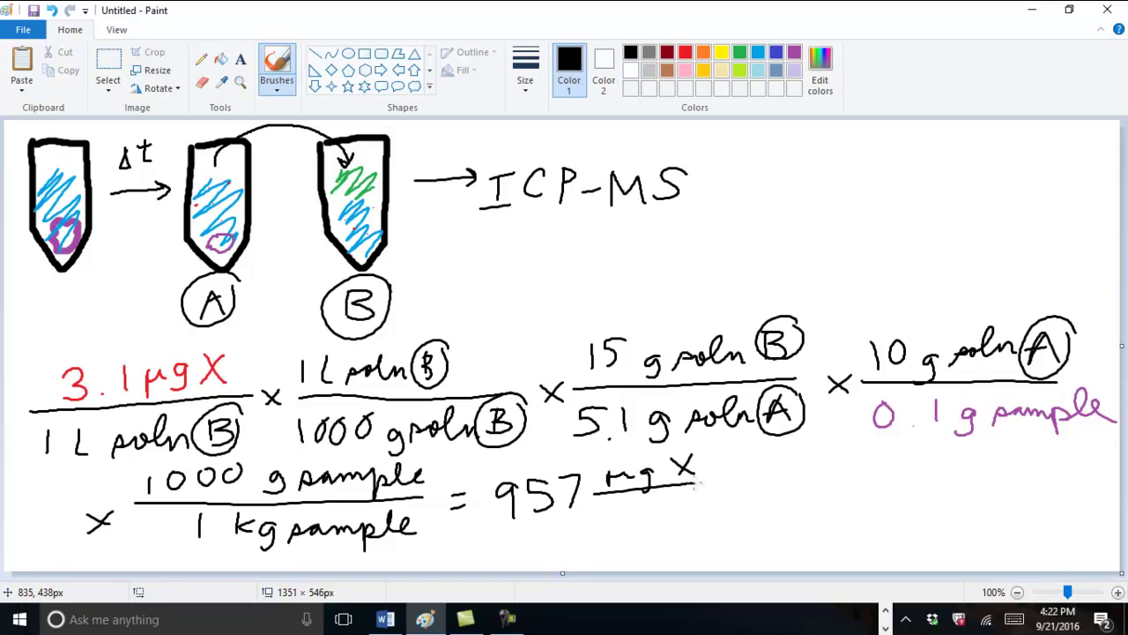
pyautogui.moveTo(587, 510); pyautogui.dragTo(586, 532)
pyautogui.moveTo(603, 513)
pyautogui.mouseDown()
pyautogui.moveTo(588, 521)
pyautogui.moveTo(605, 529)
pyautogui.mouseUp()
pyautogui.moveTo(625, 513)
pyautogui.mouseDown()
pyautogui.moveTo(612, 533)
pyautogui.moveTo(671, 509)
pyautogui.moveTo(699, 521)
pyautogui.moveTo(770, 509)
pyautogui.mouseUp()
pyautogui.moveTo(779, 487)
pyautogui.mouseDown()
pyautogui.moveTo(807, 485)
pyautogui.moveTo(812, 495)
pyautogui.moveTo(852, 467)
pyautogui.moveTo(900, 504)
pyautogui.moveTo(980, 473)
pyautogui.moveTo(994, 495)
pyautogui.mouseUp()
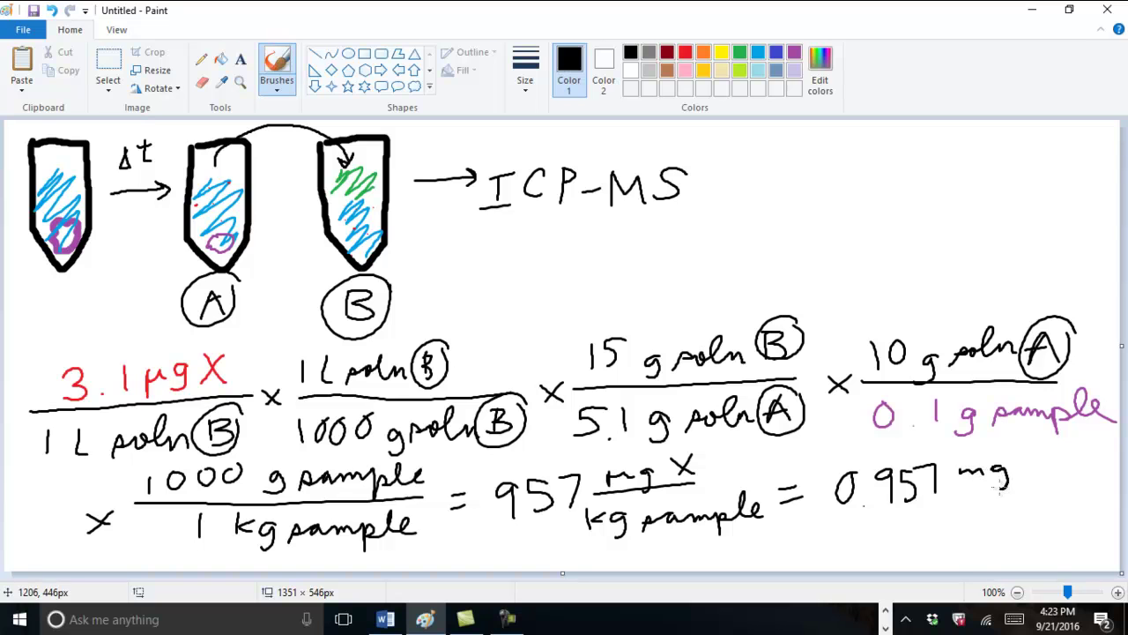
pyautogui.moveTo(1028, 451); pyautogui.dragTo(1038, 472)
pyautogui.moveTo(943, 486); pyautogui.dragTo(1064, 478)
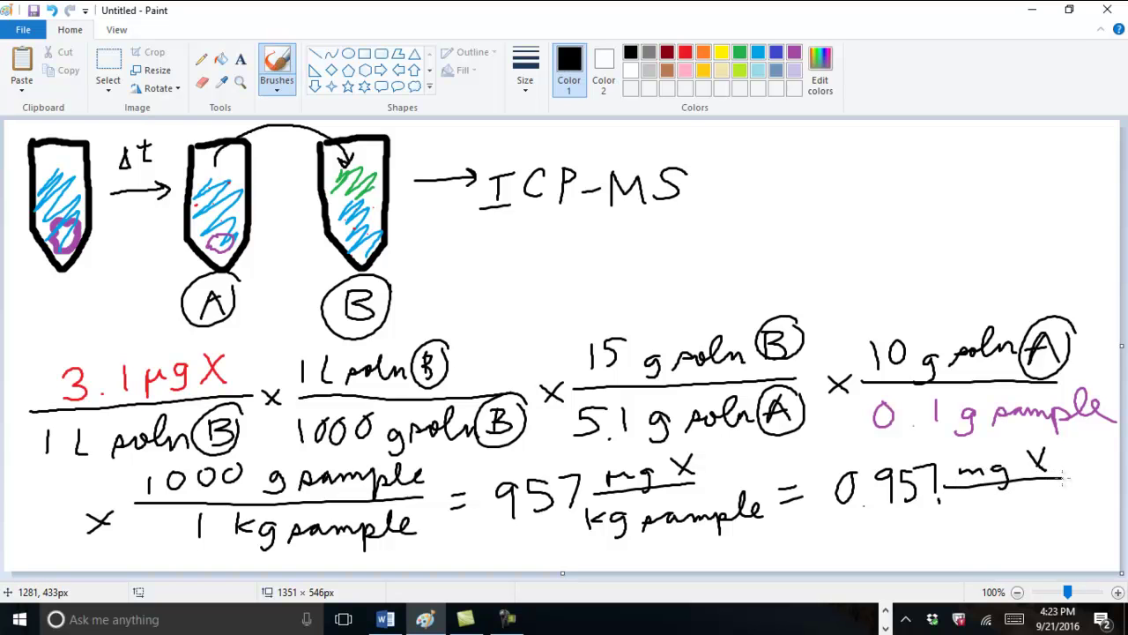
pyautogui.moveTo(939, 504)
pyautogui.mouseDown()
pyautogui.moveTo(975, 536)
pyautogui.moveTo(1001, 515)
pyautogui.moveTo(1114, 509)
pyautogui.mouseUp()
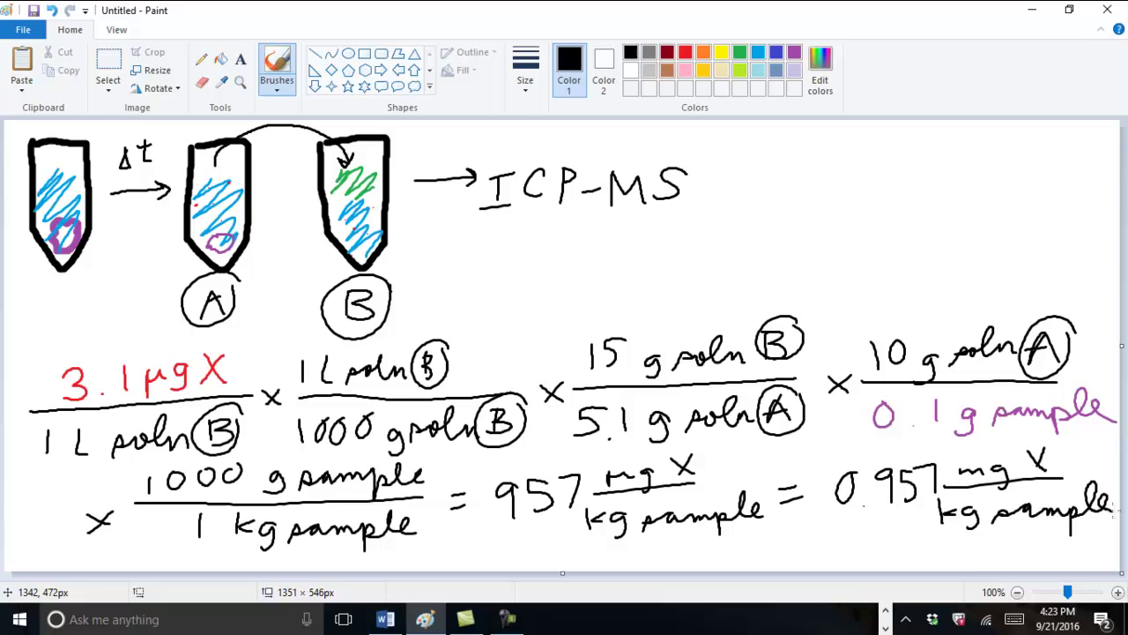
# - Strike through the cancelling L soln, soln B, soln A and g sample units across all fractions
pyautogui.moveTo(88, 446); pyautogui.dragTo(203, 408)
pyautogui.moveTo(339, 388); pyautogui.dragTo(427, 360)
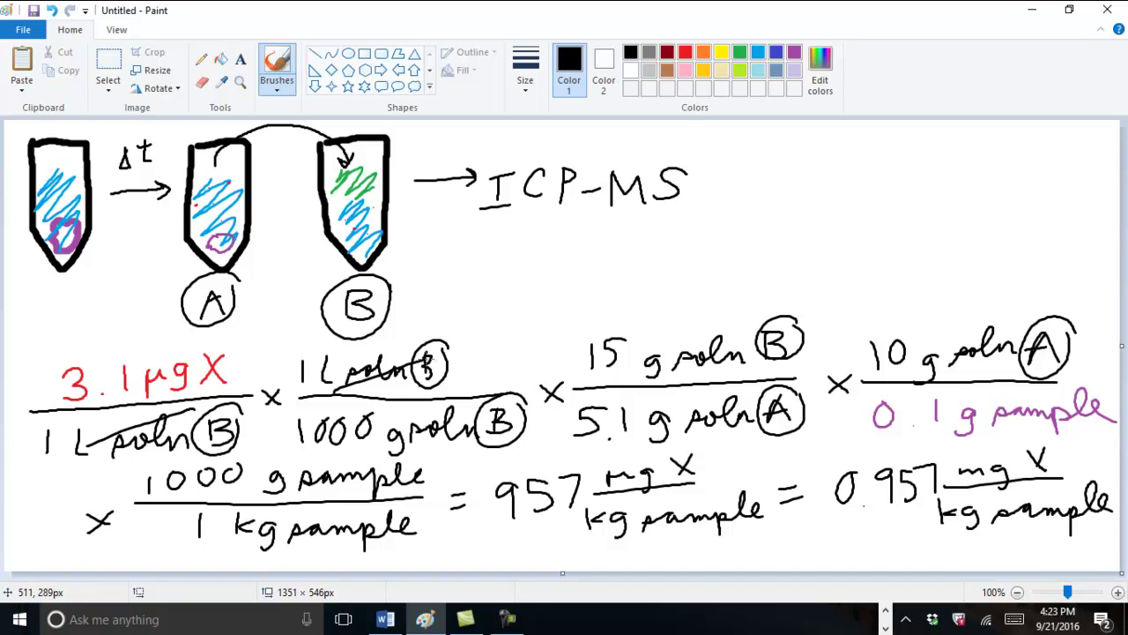
pyautogui.moveTo(401, 460); pyautogui.dragTo(492, 425)
pyautogui.moveTo(672, 375); pyautogui.dragTo(756, 335)
pyautogui.moveTo(669, 453); pyautogui.dragTo(784, 405)
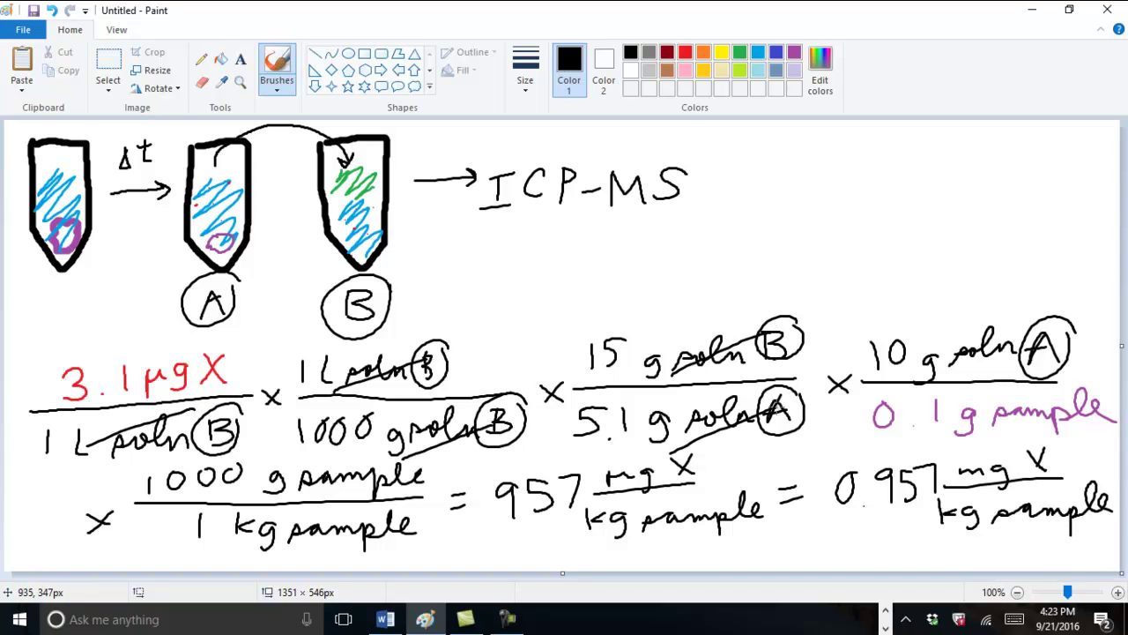
pyautogui.moveTo(937, 372); pyautogui.dragTo(1041, 344)
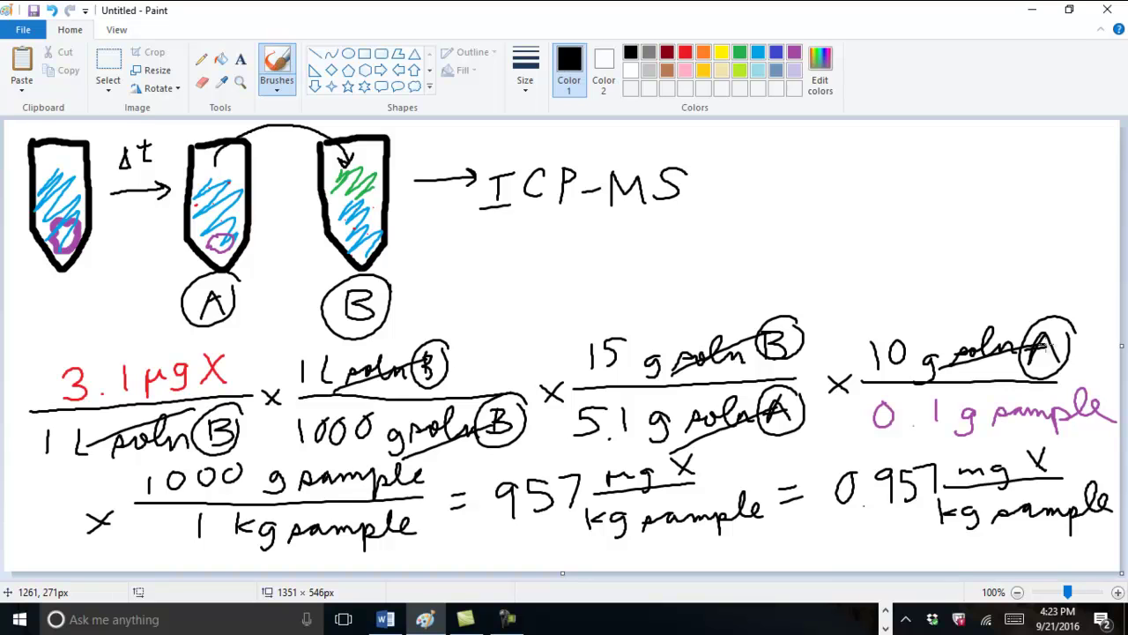
pyautogui.moveTo(964, 436); pyautogui.dragTo(1052, 401)
pyautogui.moveTo(266, 493); pyautogui.dragTo(394, 470)
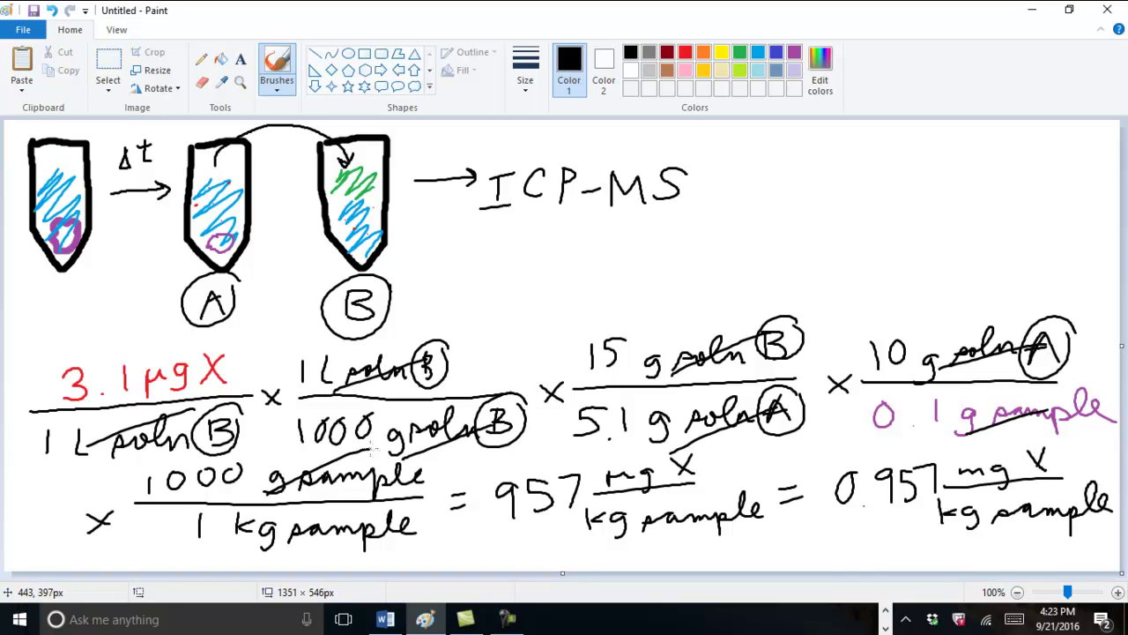